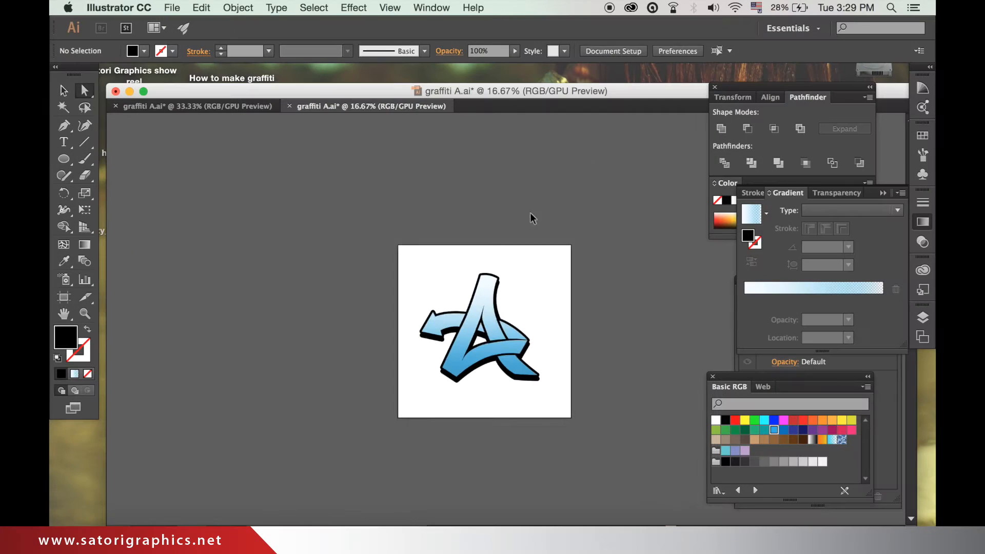
Choose a very pale blue colour, then with the Pen tool active assign it to the stroke and leave the fill empty.
key(super+equal)
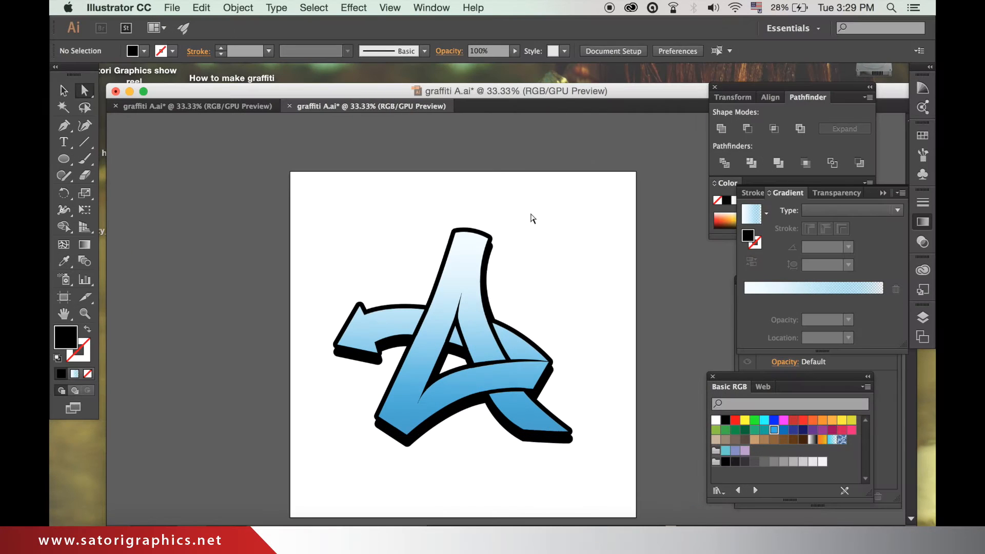
key(super+equal)
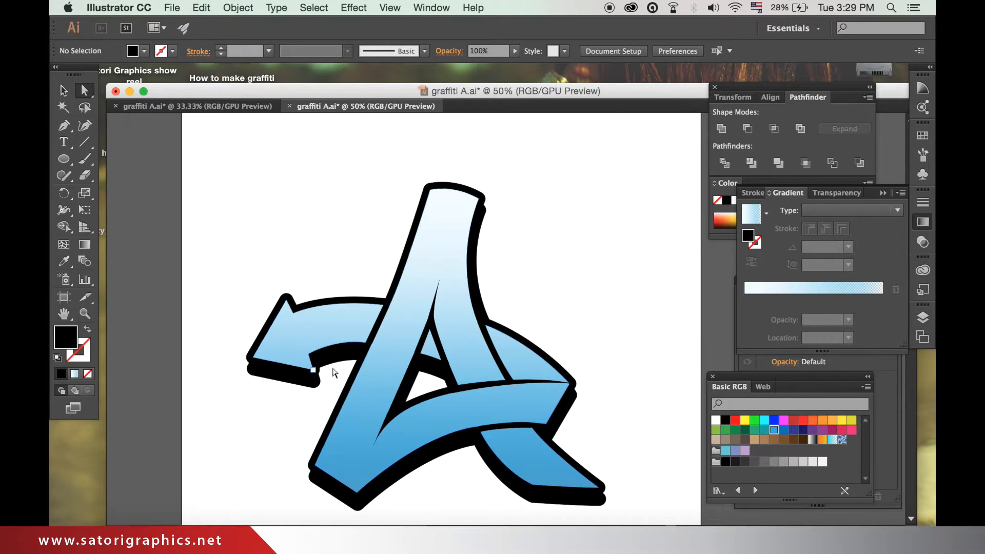
key(v)
click(255, 201)
double_click(75, 342)
drag(570, 283, 542, 263)
click(859, 269)
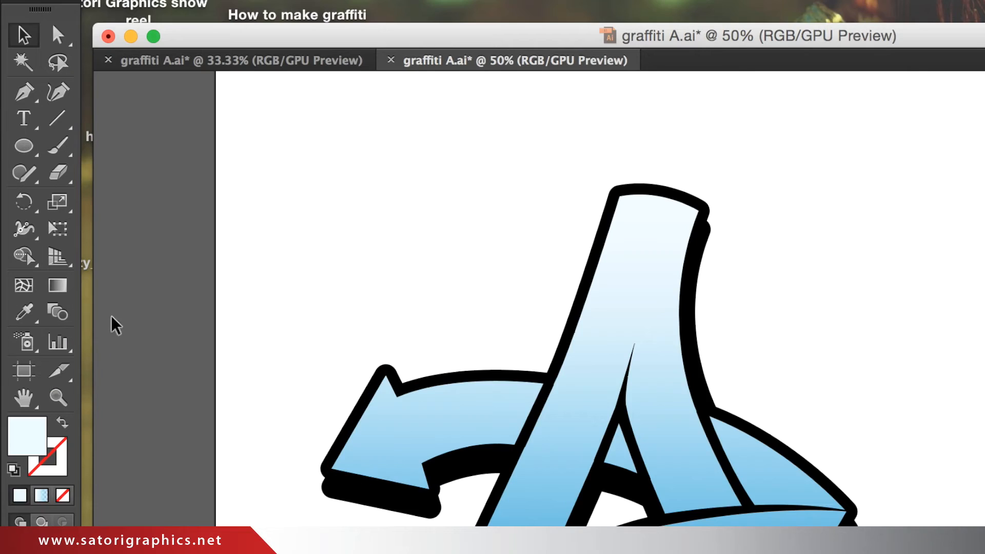
click(64, 125)
click(62, 422)
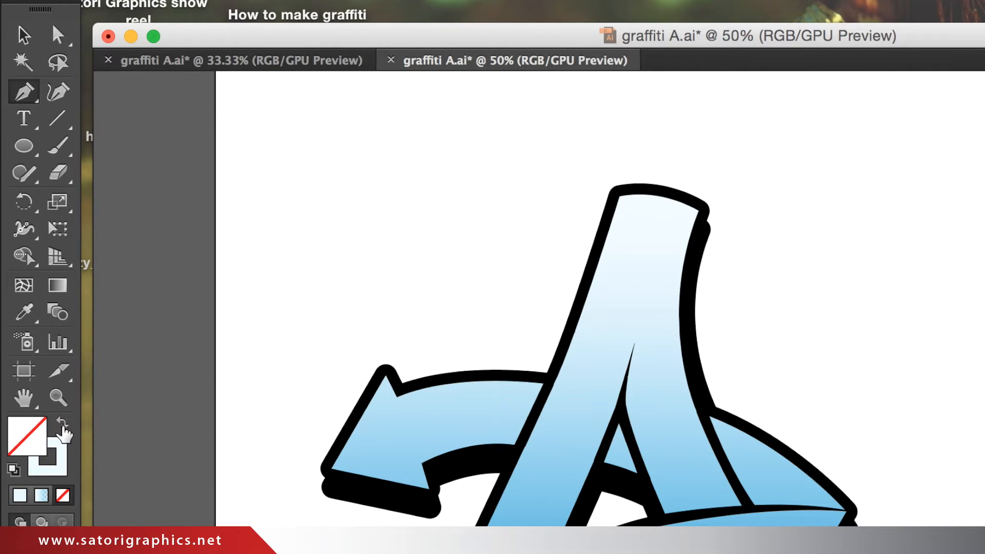
Draw a long, narrow closed highlight outline with the Pen tool along the outer edge of the A's left leg.
key(super+equal)
key(super+equal)
drag(528, 524, 528, 330)
drag(452, 323, 590, 449)
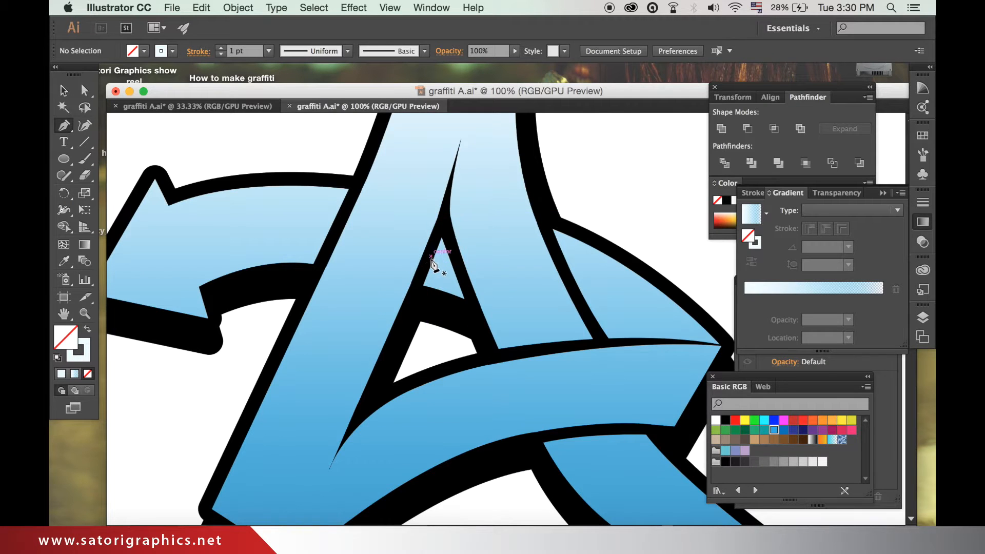
drag(619, 365, 501, 258)
key(super+minus)
key(super+minus)
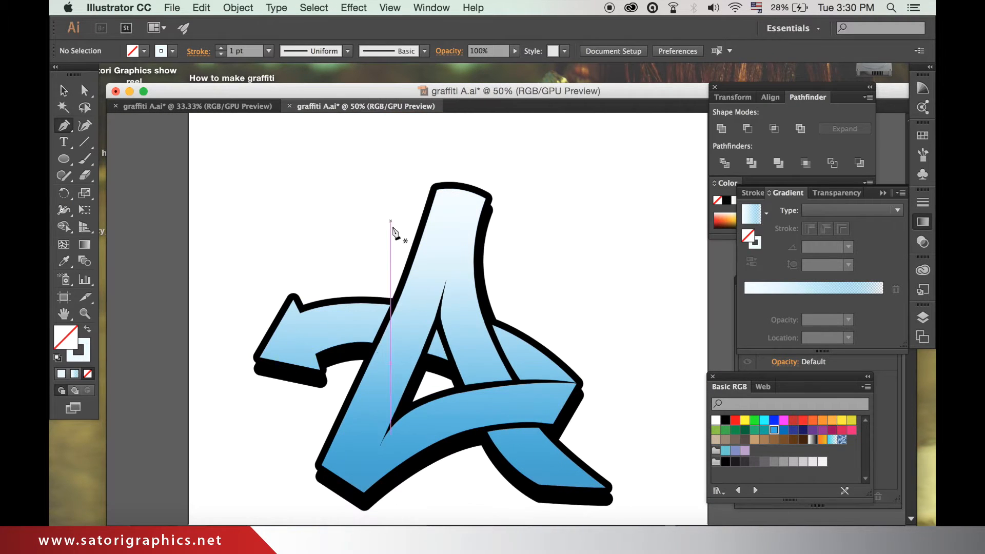
click(438, 201)
drag(336, 451, 277, 489)
click(336, 396)
click(329, 408)
click(357, 426)
drag(438, 146, 481, 118)
Adjust the highlight outline's anchor points and curve handles to follow the edge of the A's left leg.
scroll(481, 118, down, 5)
click(85, 90)
drag(329, 418, 374, 322)
drag(435, 225, 421, 228)
drag(358, 435, 343, 426)
drag(395, 383, 389, 341)
click(335, 178)
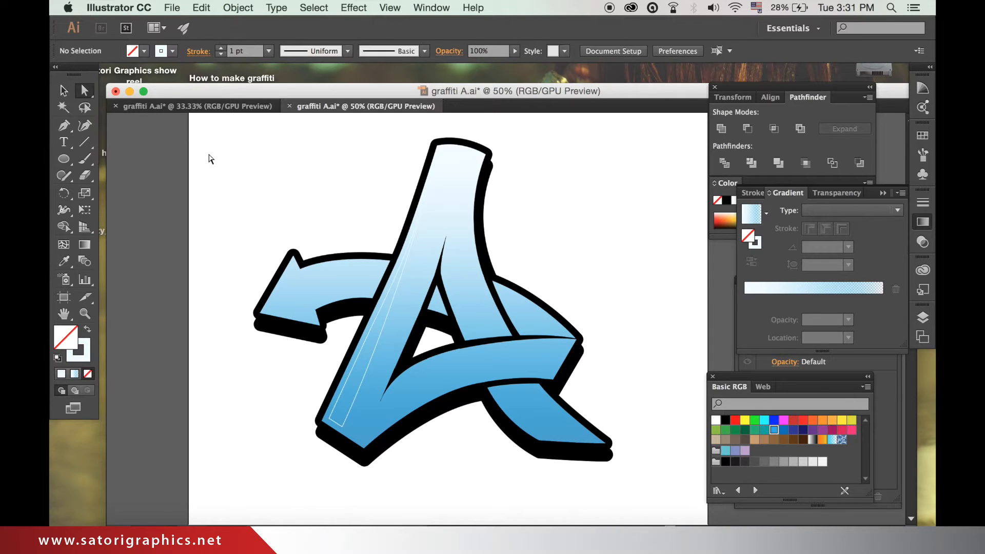
Swap the highlight shape's stroke and fill so it is solid pale blue with no stroke.
click(65, 94)
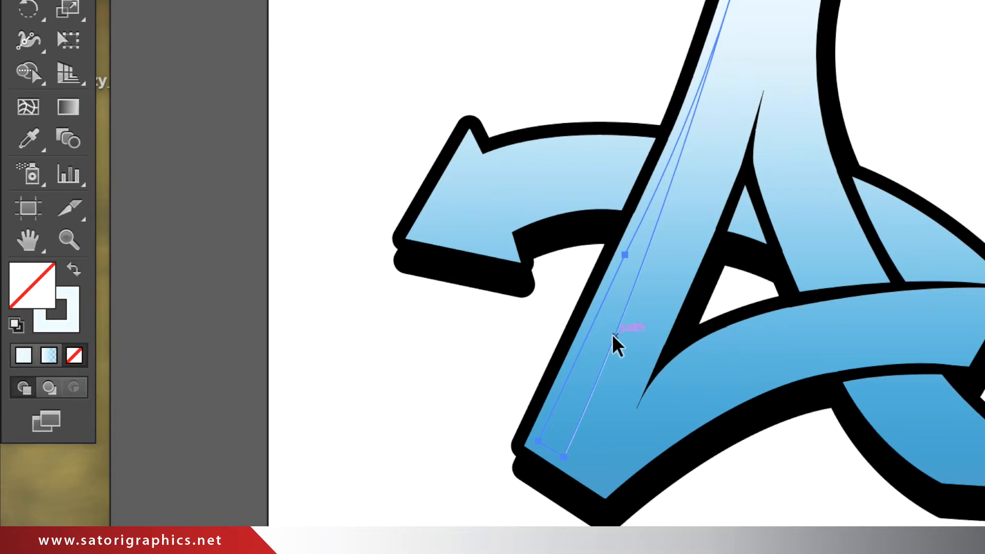
click(615, 336)
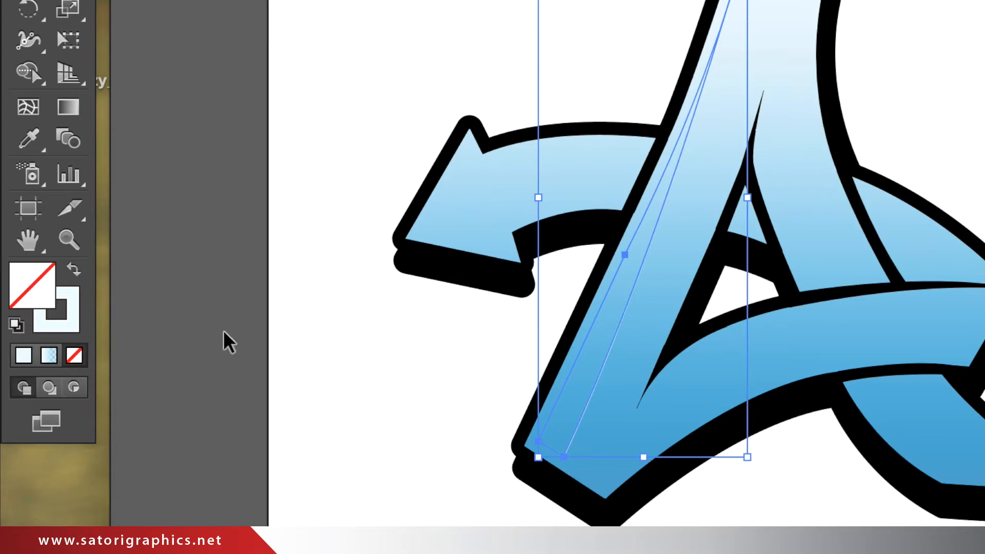
click(82, 273)
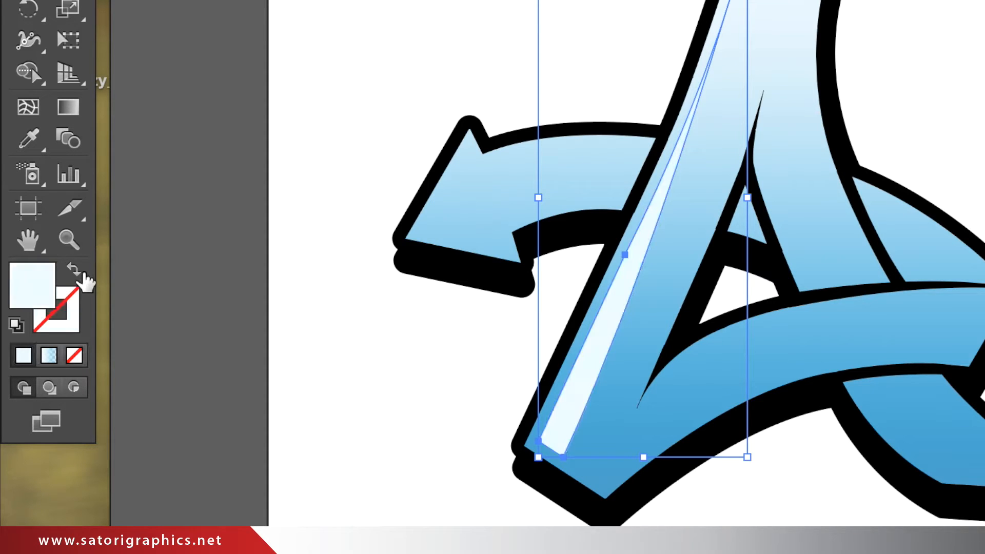
click(246, 282)
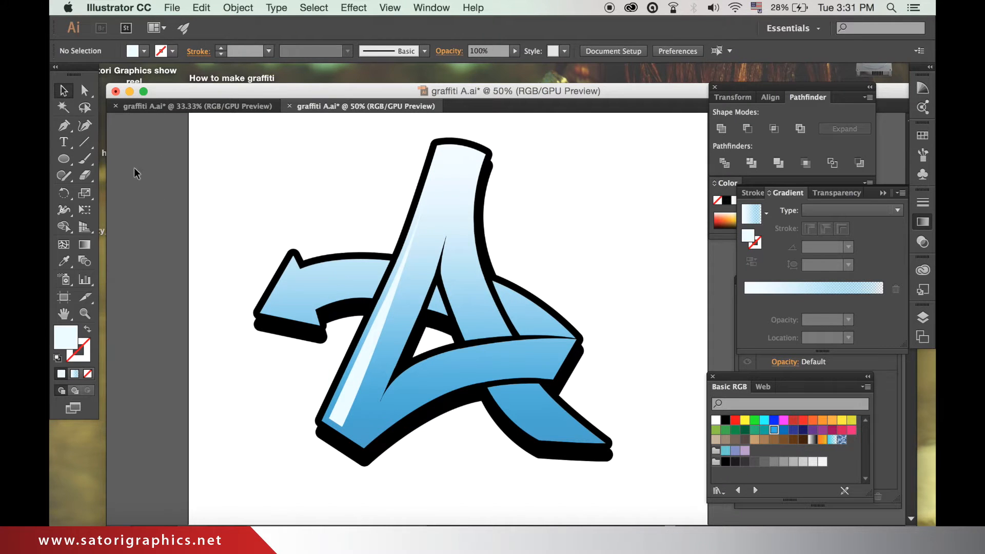
Refine the highlight's curve by shortening the handle at its pointed upper end.
key(super+equal)
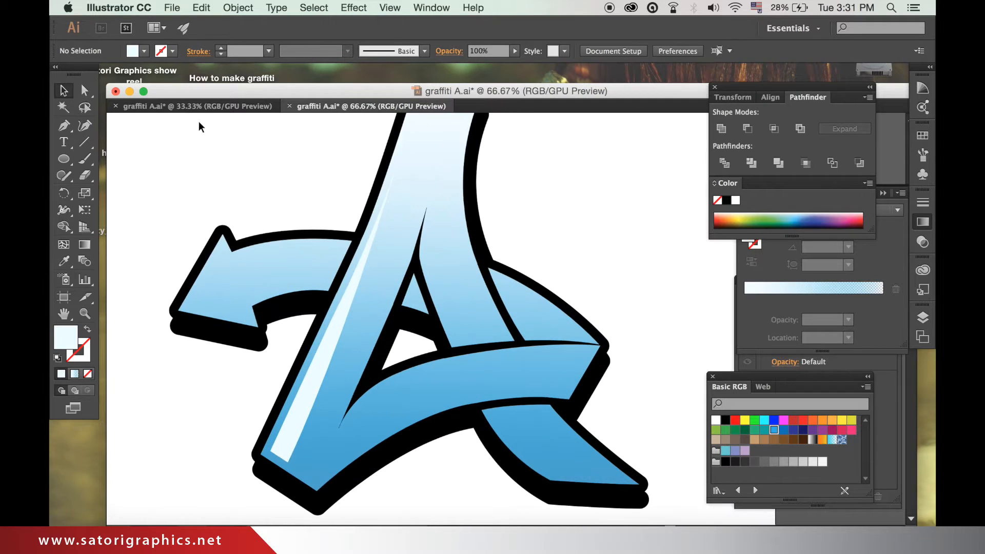
scroll(409, 215, up, 3)
scroll(409, 215, right, 3)
click(85, 91)
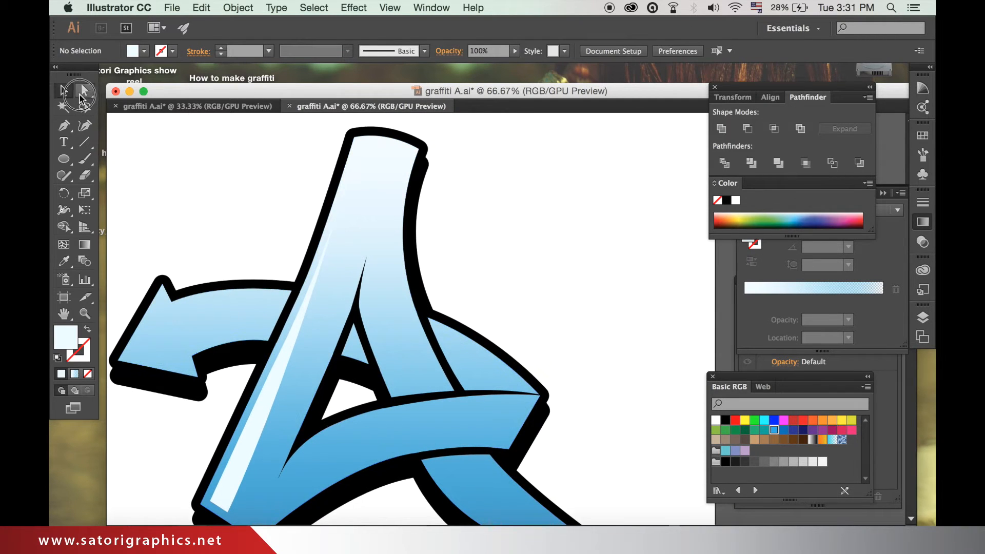
click(273, 371)
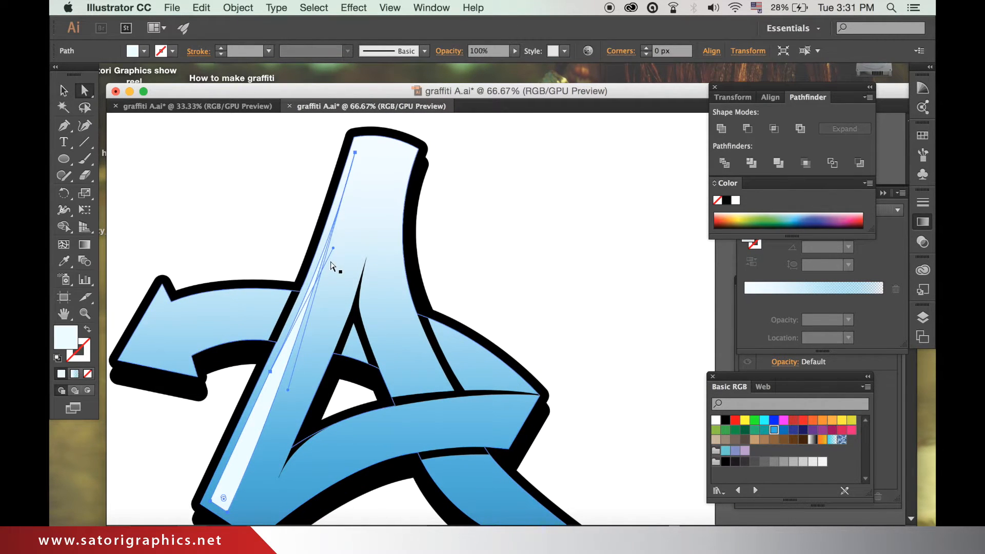
drag(290, 392, 322, 320)
click(226, 176)
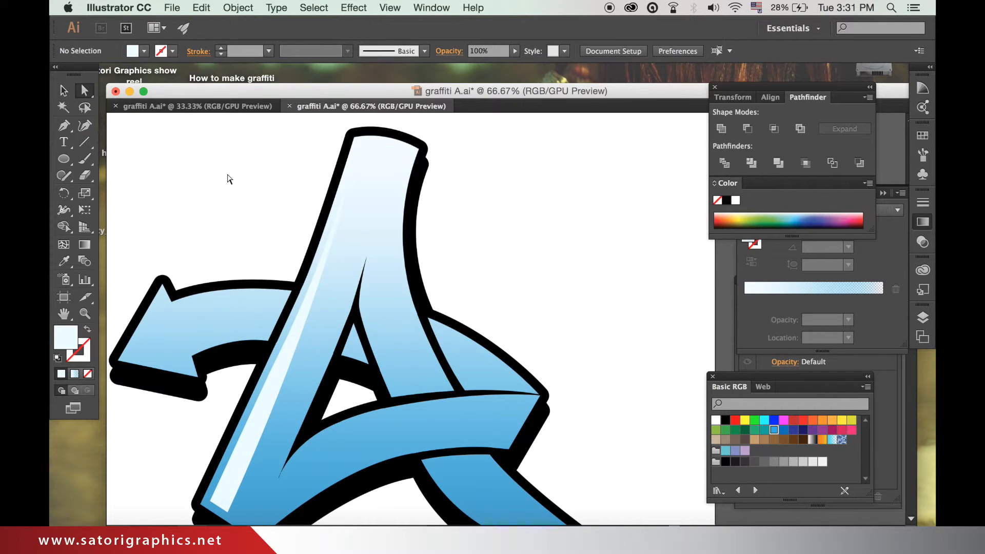
Apply a Gaussian Blur with a 21.1 pixel radius to the highlight shape, with Preview enabled.
click(63, 91)
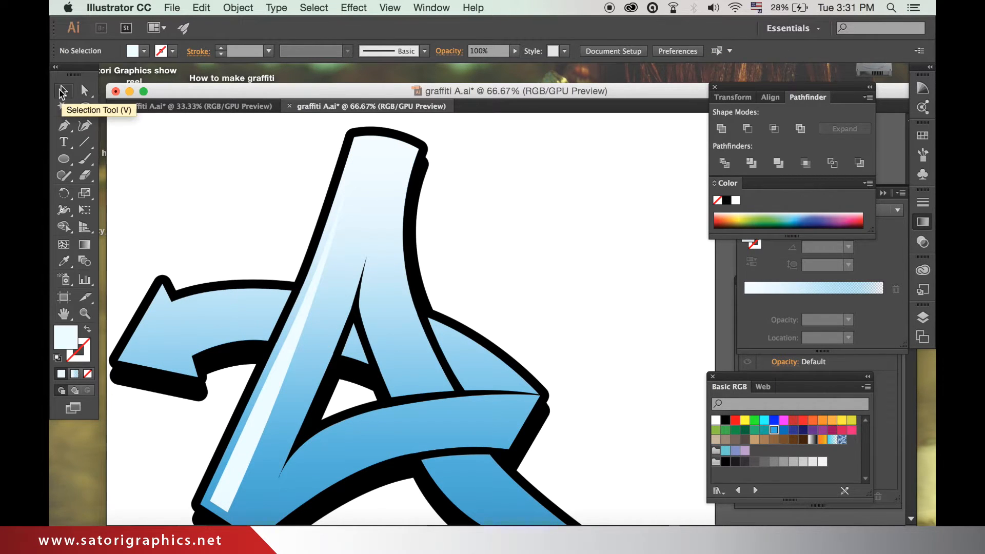
key(cmd+0)
click(410, 342)
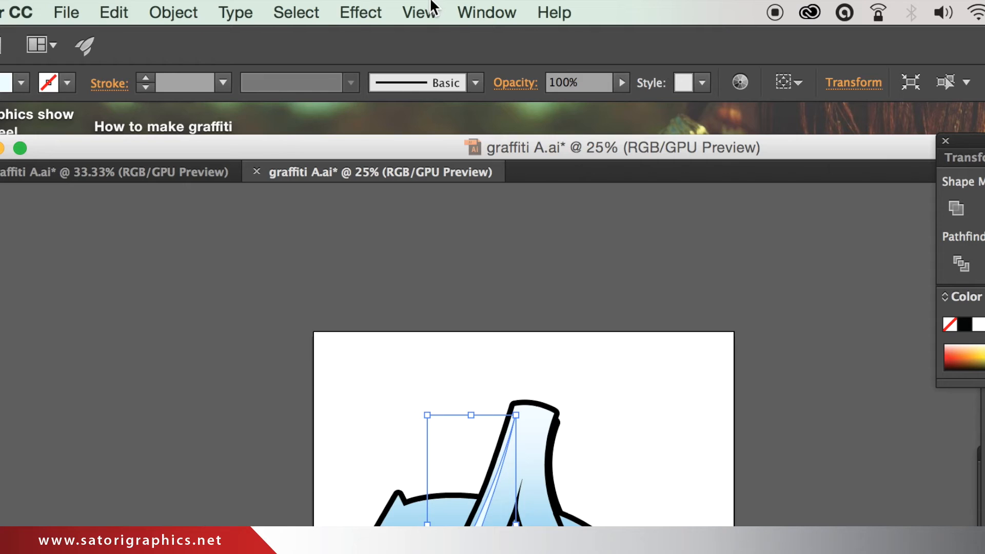
click(363, 12)
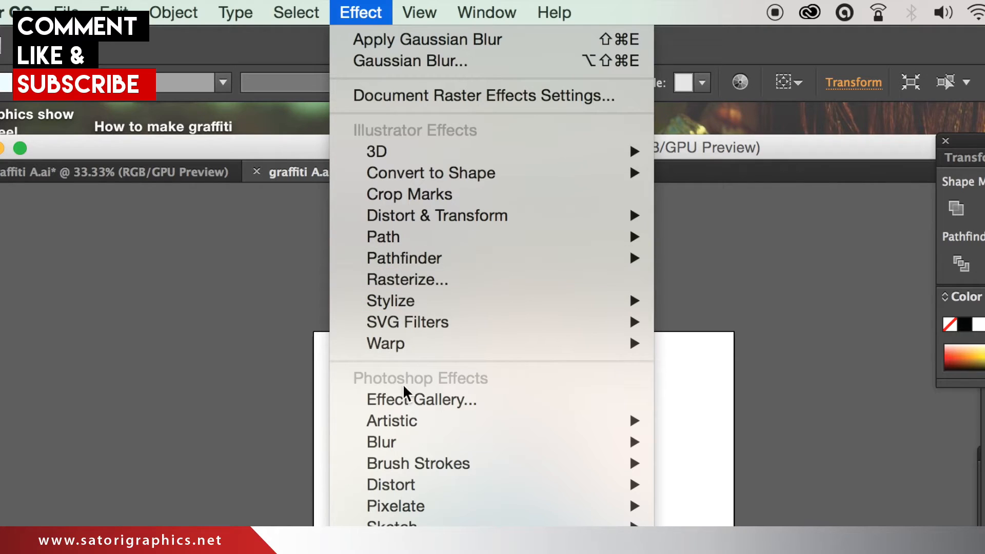
mouse_move(405, 451)
click(700, 444)
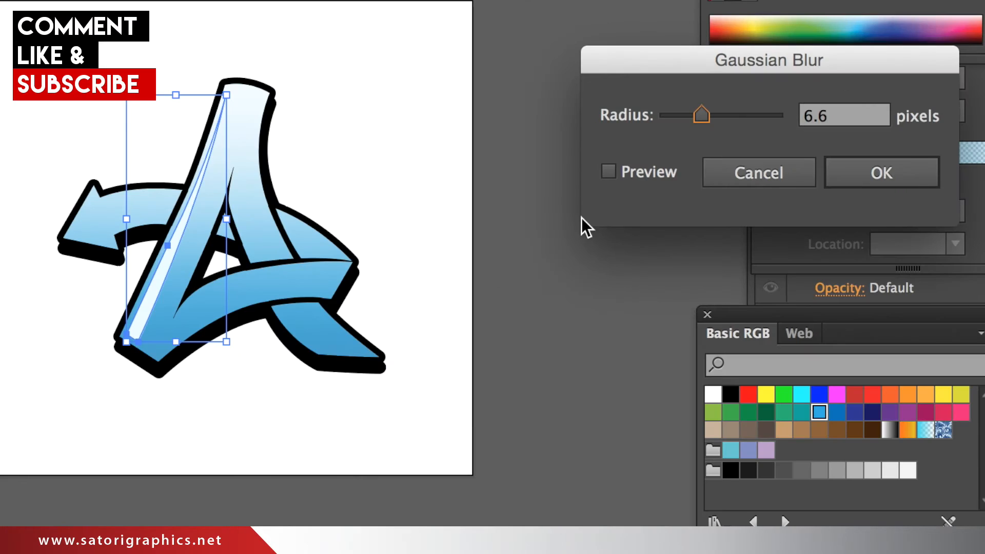
click(879, 490)
drag(709, 121, 726, 119)
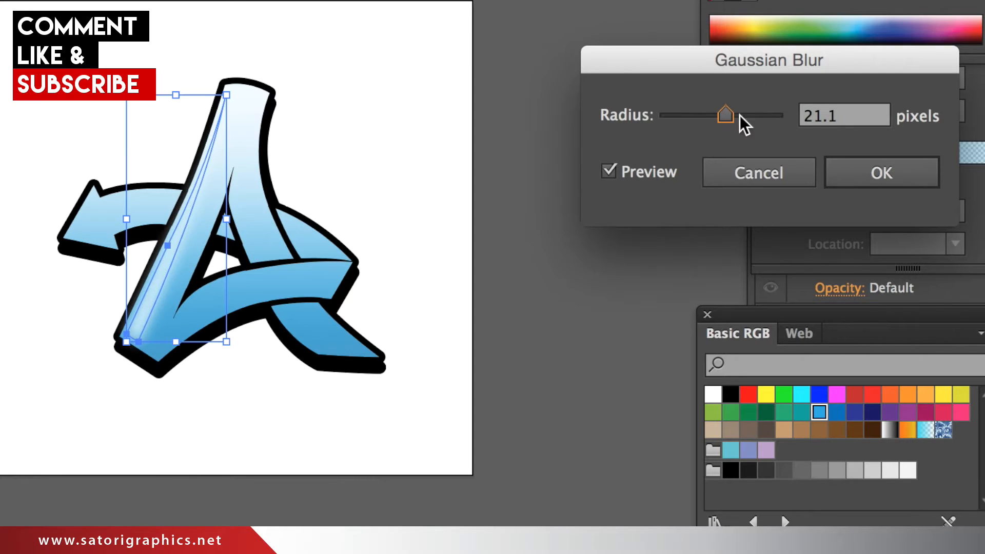
click(880, 175)
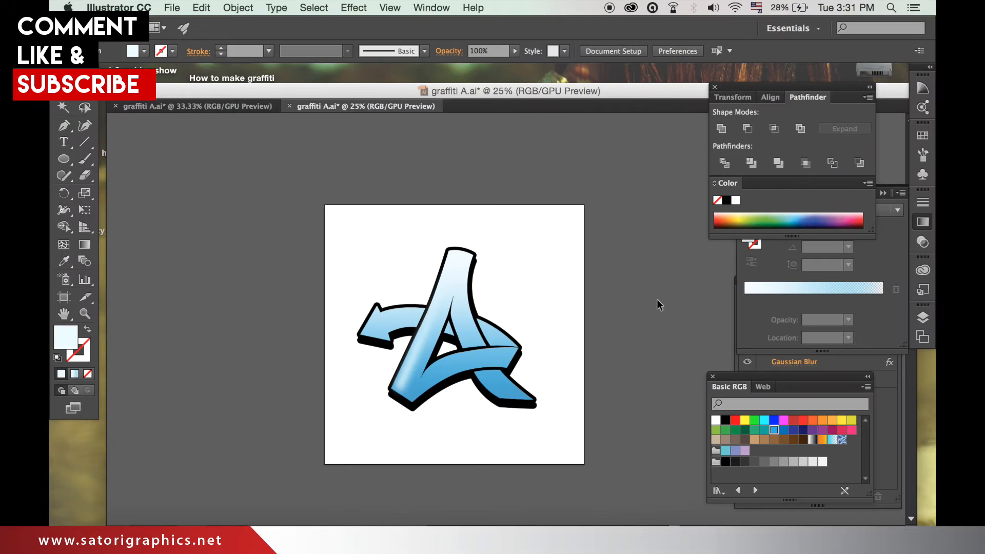
Set the linear gradient angle of the letter's blue compound path to 90°.
key(super+equal)
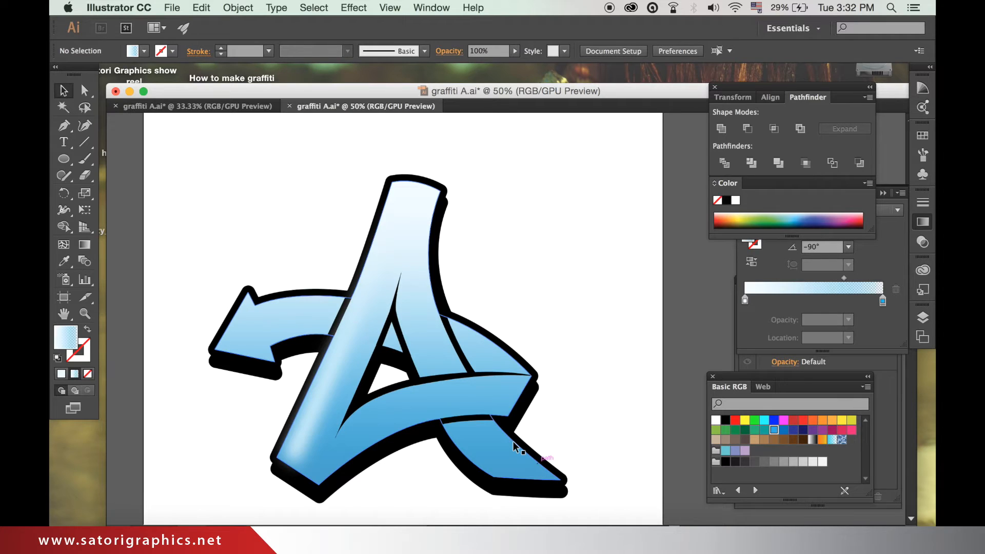
click(514, 442)
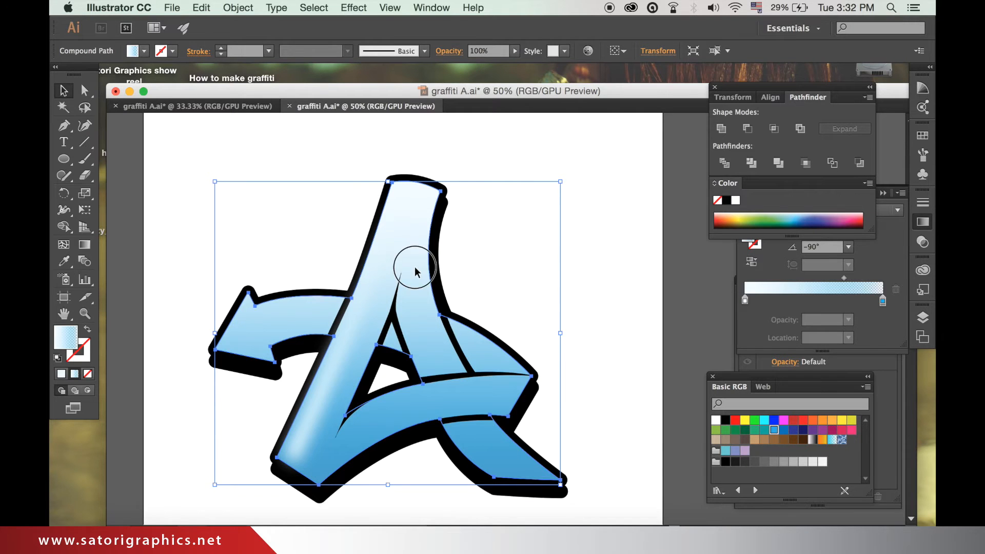
mouse_move(416, 268)
mouse_down()
mouse_move(555, 257)
mouse_move(416, 267)
mouse_up()
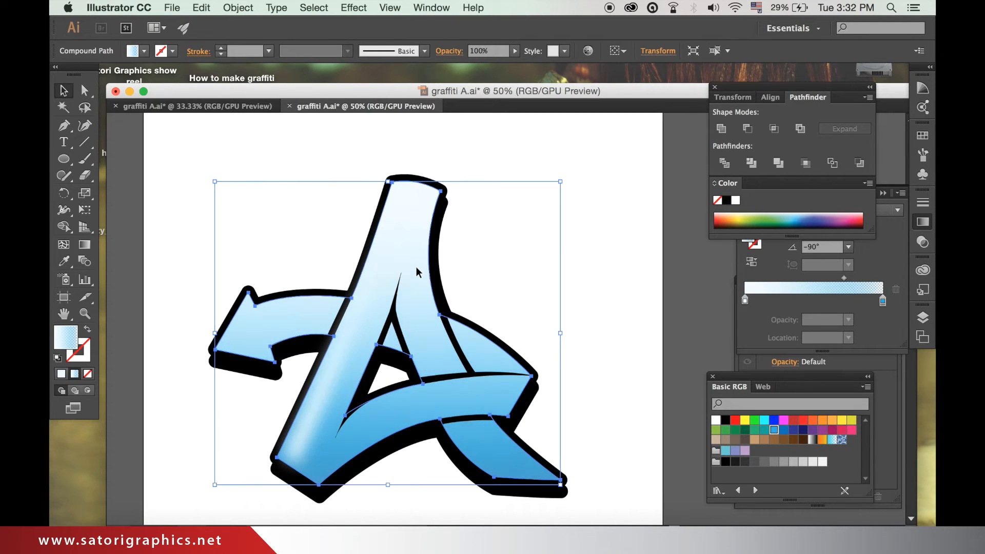
click(896, 266)
click(849, 247)
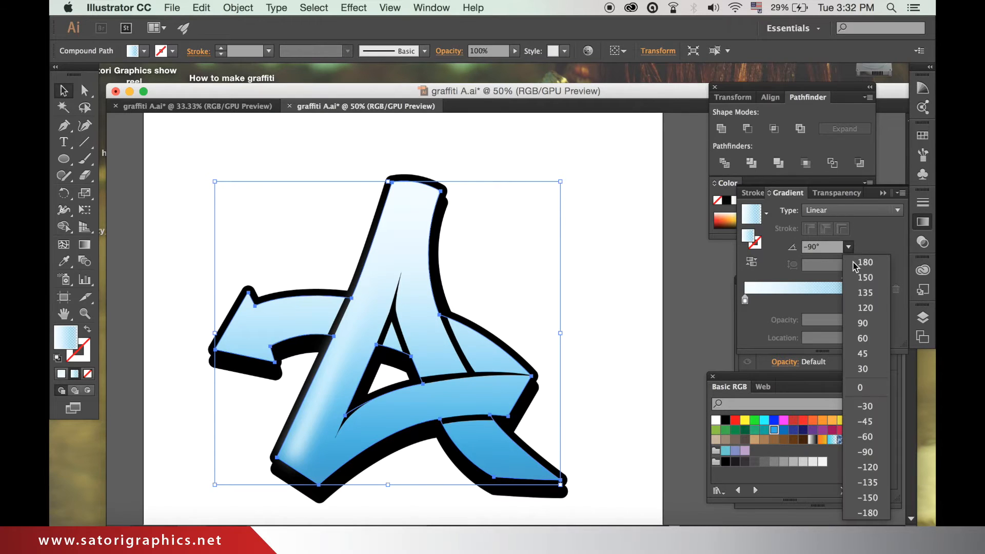
click(864, 323)
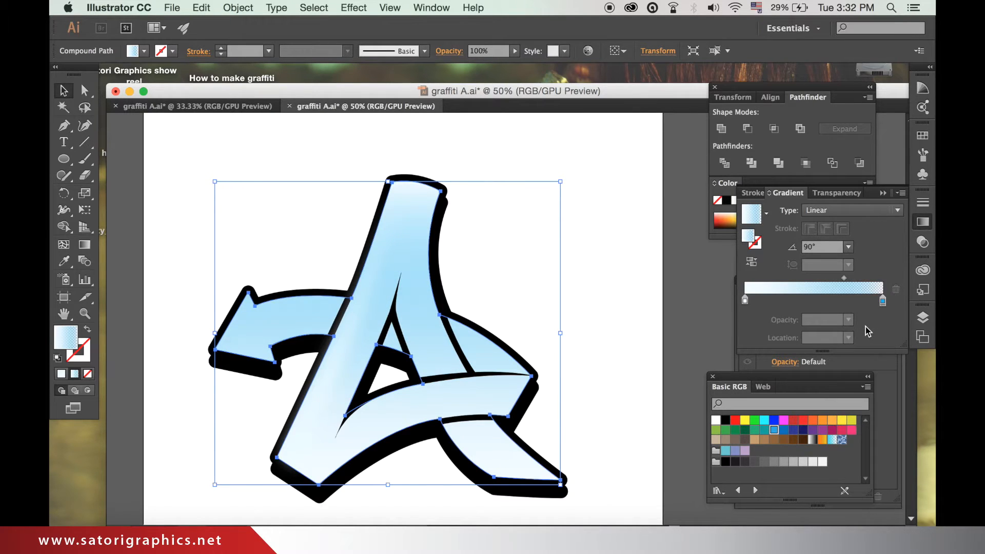
Recolour the gradient's starting stop to dark blue with C 81, M 0, Y 0.03 and K 67.
click(745, 301)
double_click(746, 300)
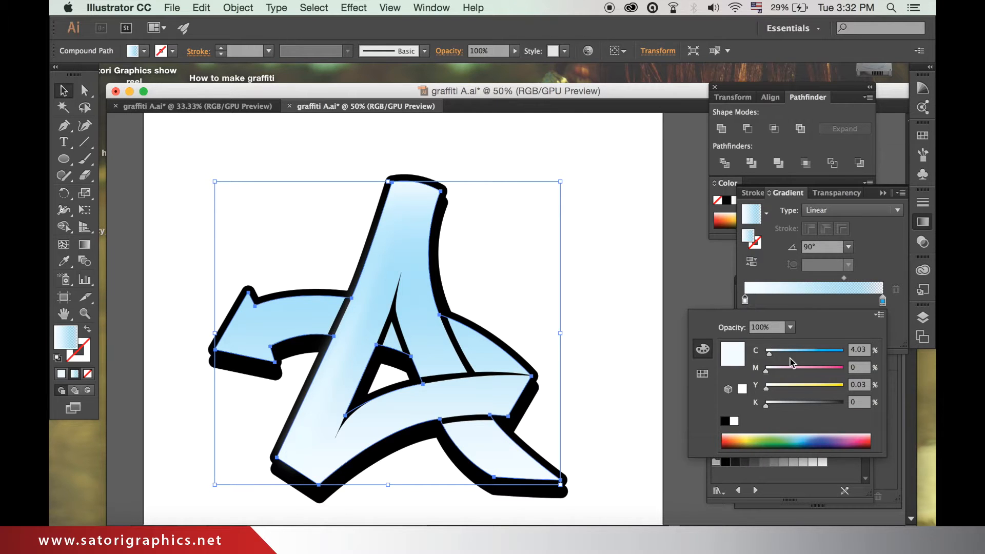
drag(824, 353, 829, 354)
click(811, 402)
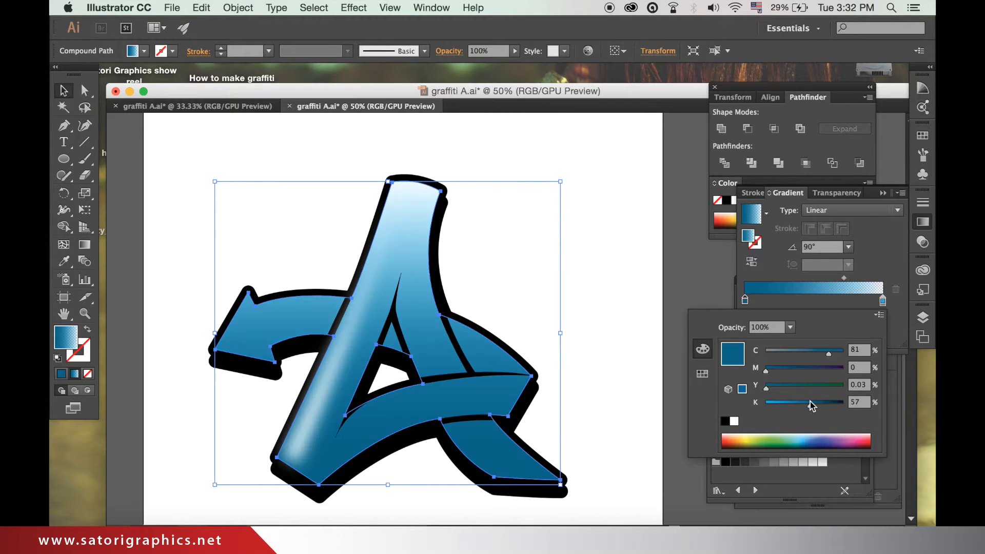
click(818, 403)
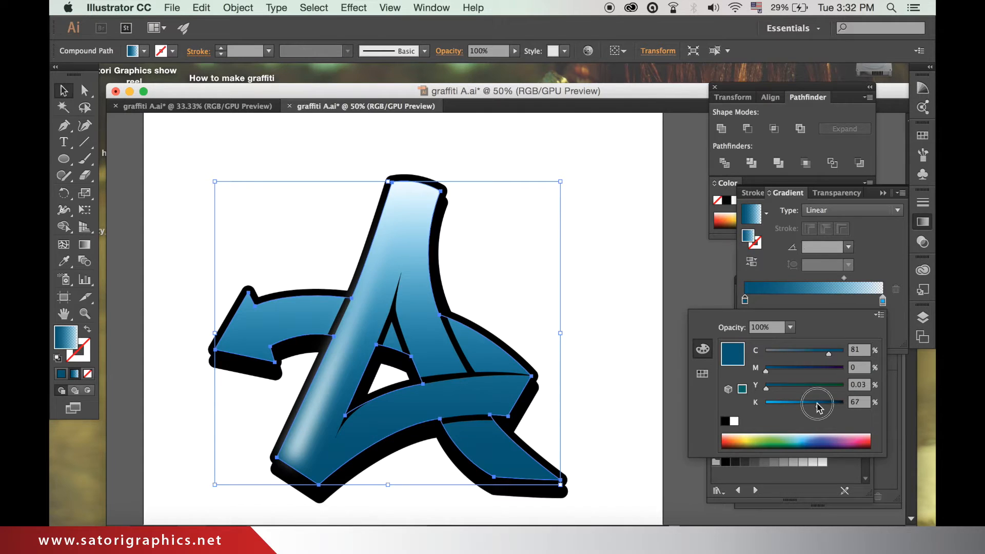
Move the gradient midpoint to about 29% and lower the starting stop's K value to about 55%.
click(846, 281)
drag(844, 280, 785, 281)
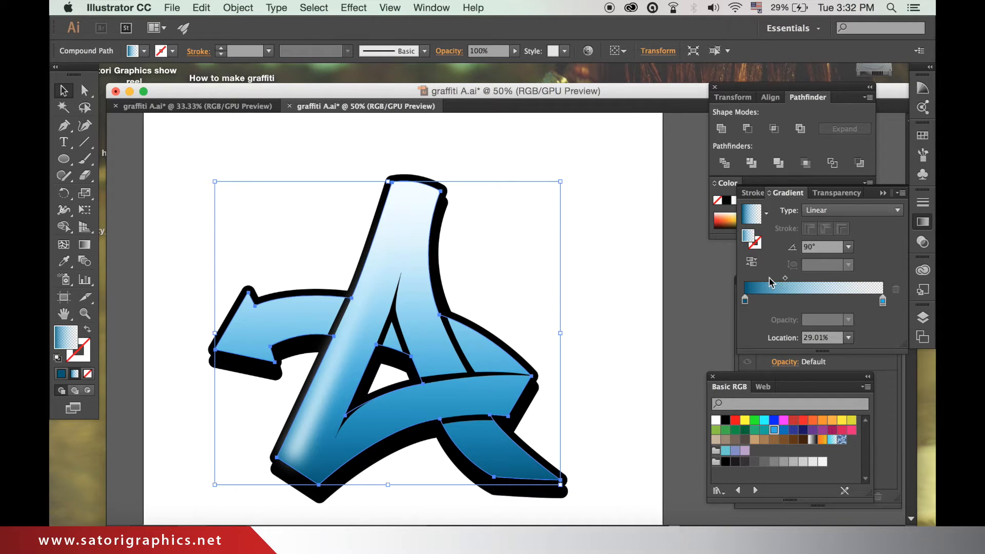
double_click(745, 300)
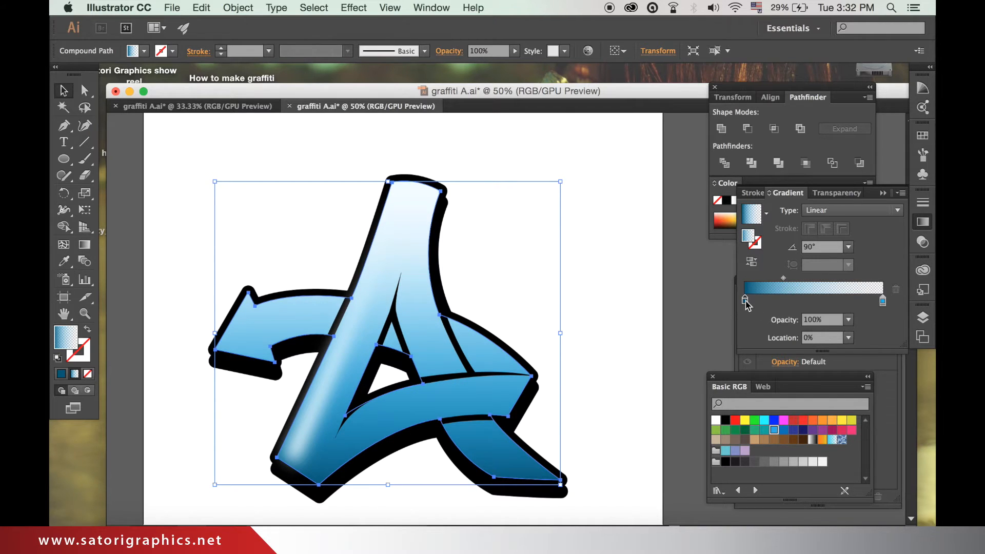
drag(817, 406, 810, 406)
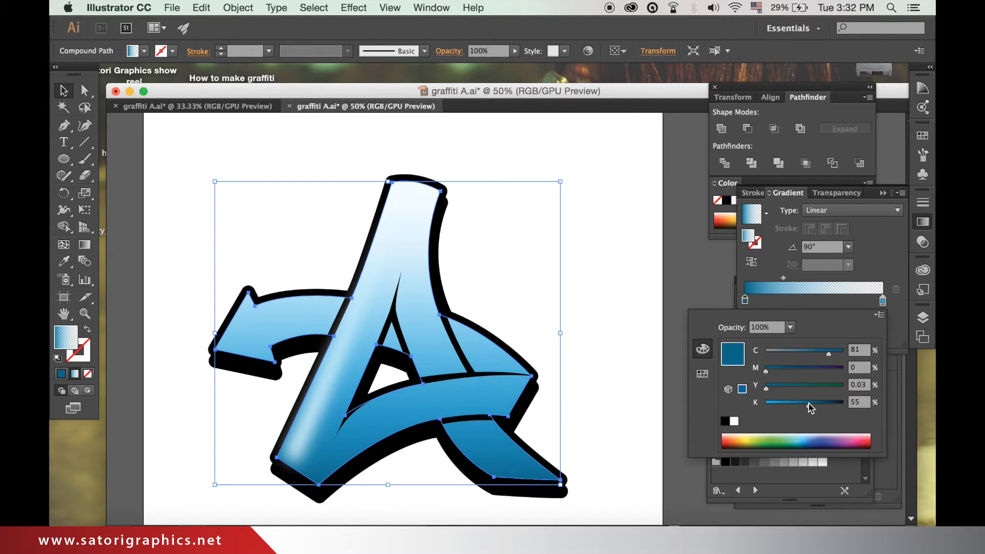
click(631, 273)
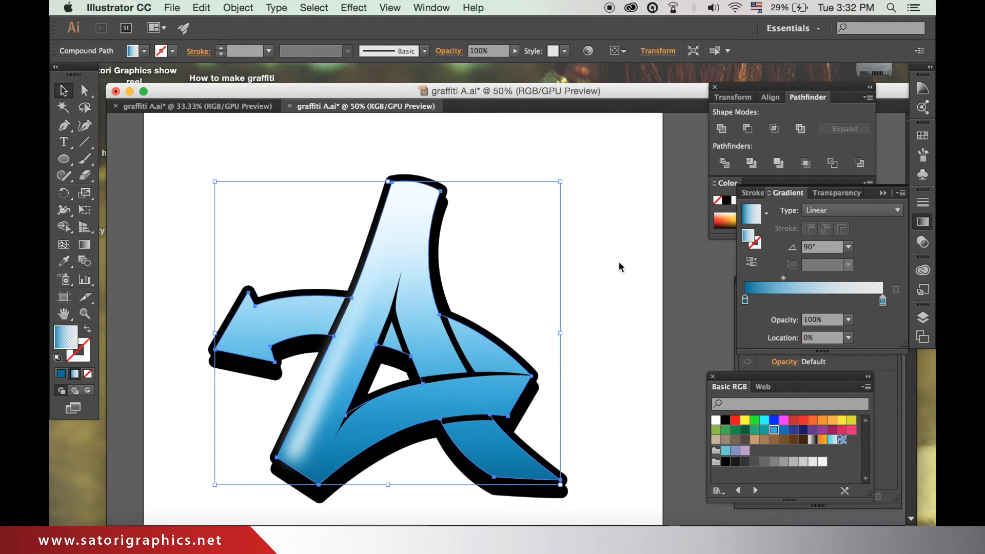
click(620, 267)
Examine the recoloured letter as a whole and close up around its right leg.
key(super+minus)
key(super+minus)
key(super+minus)
key(super+minus)
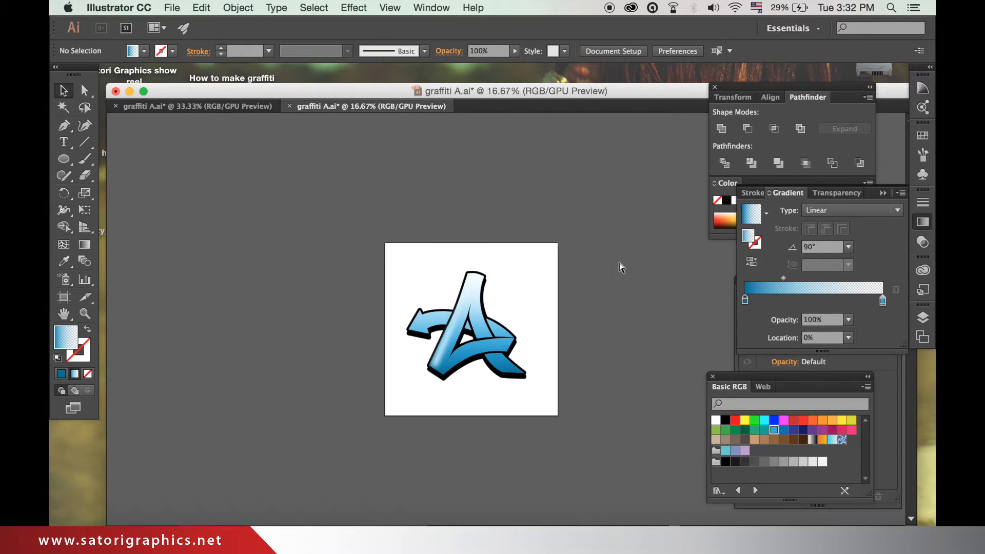
key(super+equal)
key(super+equal)
key(super+equal)
key(super+equal)
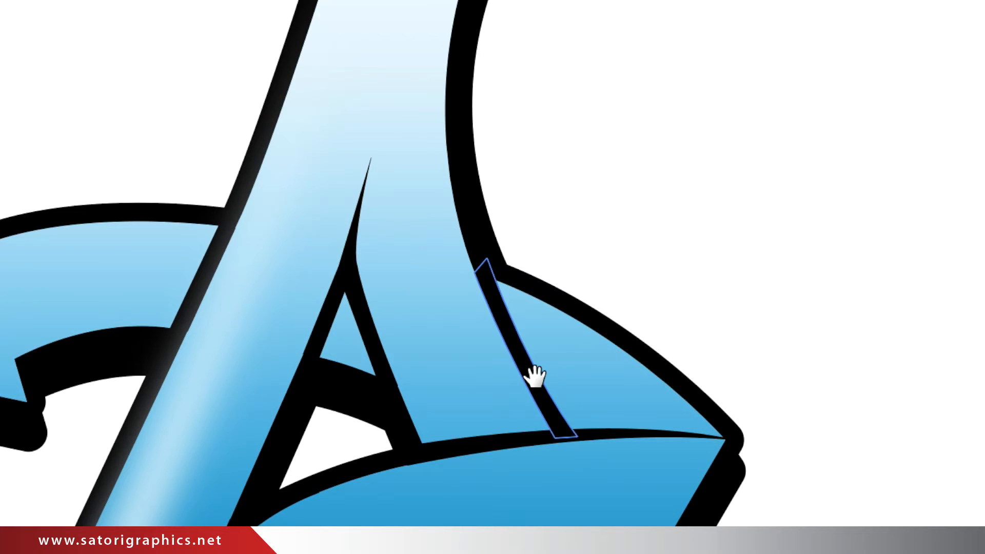
Draw a closed four-sided shape with the Pen tool over the upper part of the lower right leg, following its side and top curves.
drag(535, 375, 509, 128)
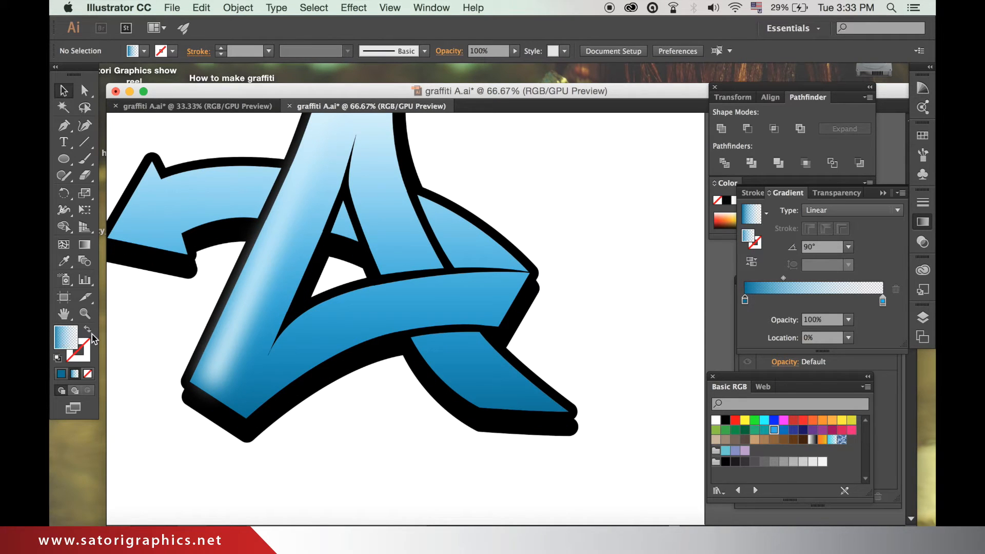
click(64, 125)
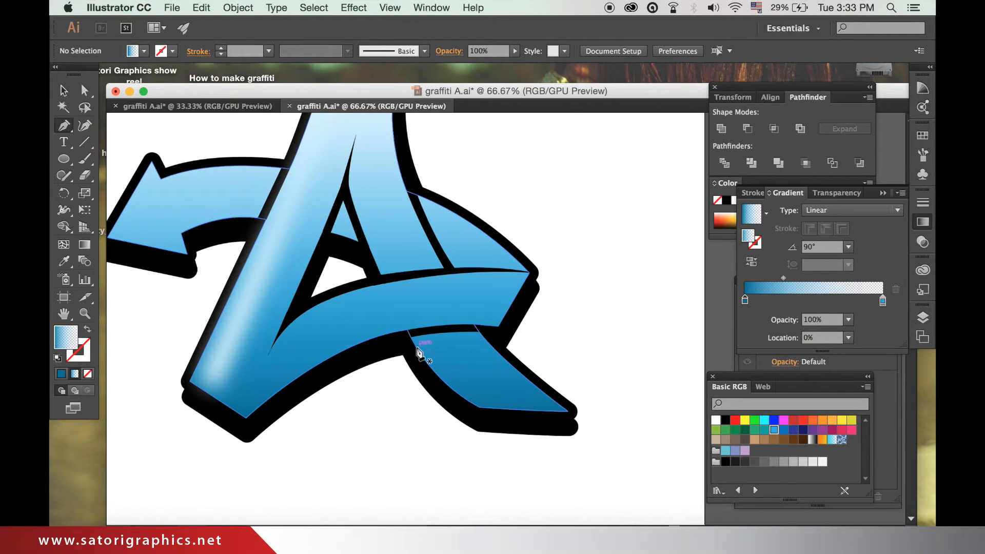
key(super+equal)
key(super+equal)
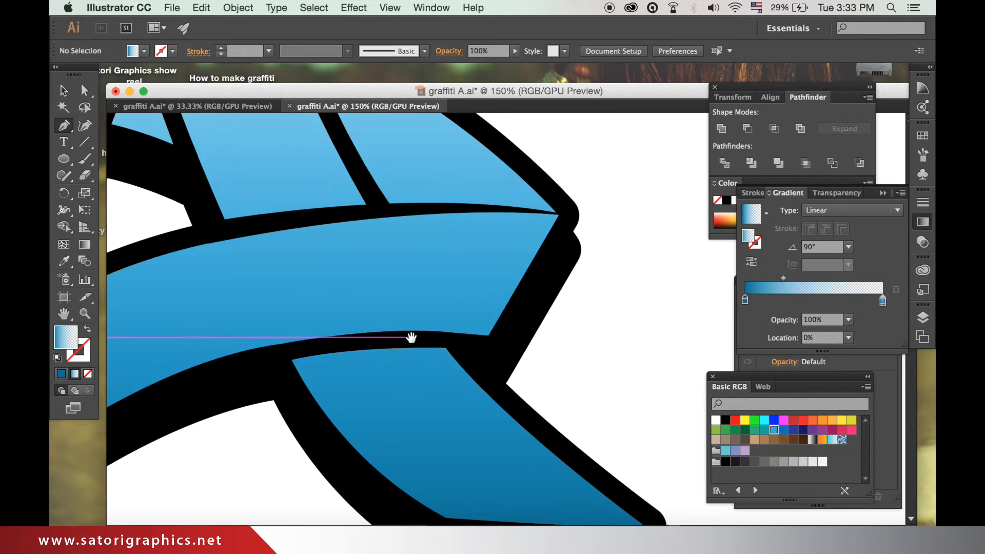
drag(411, 337, 488, 286)
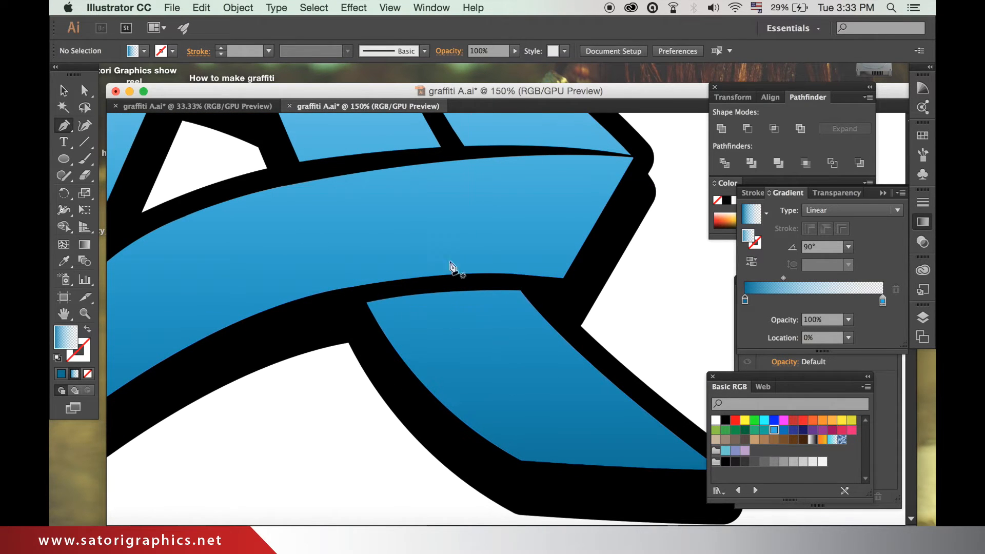
click(520, 291)
drag(594, 366, 627, 391)
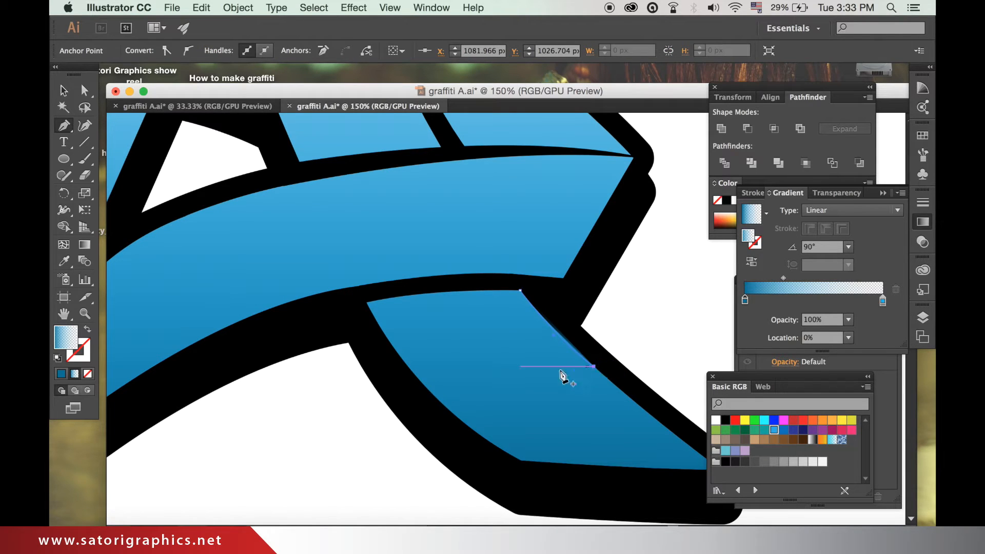
drag(420, 382, 377, 386)
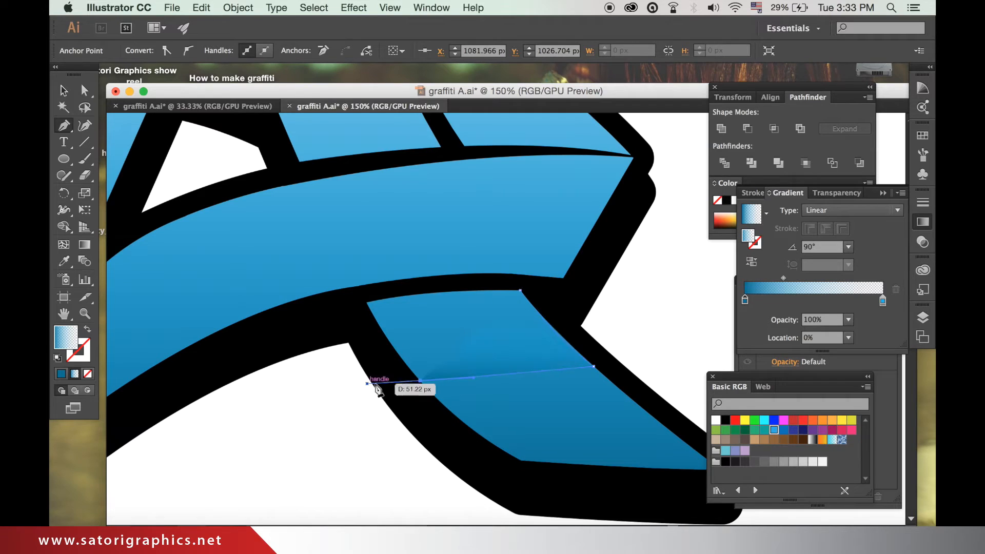
click(420, 380)
drag(367, 305, 352, 282)
click(366, 303)
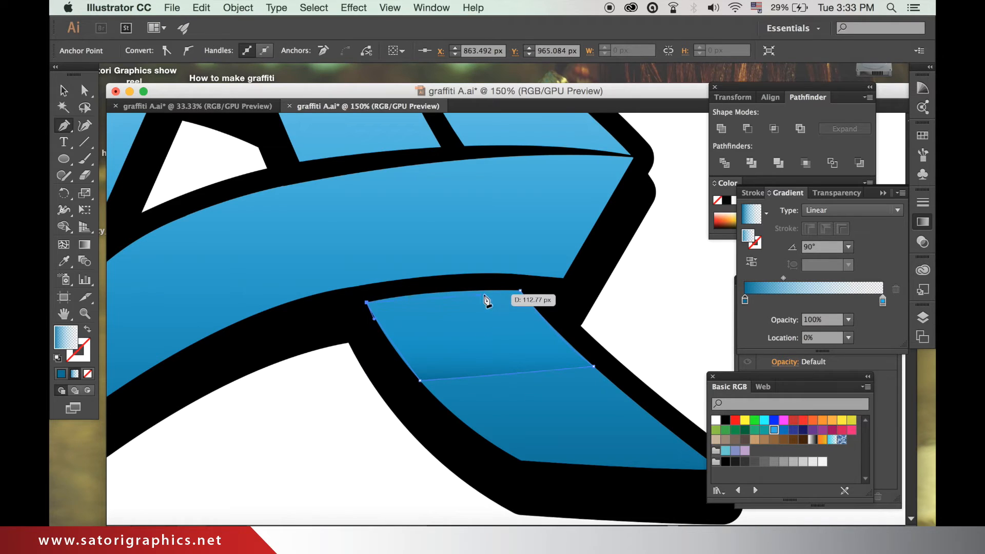
drag(520, 291, 588, 297)
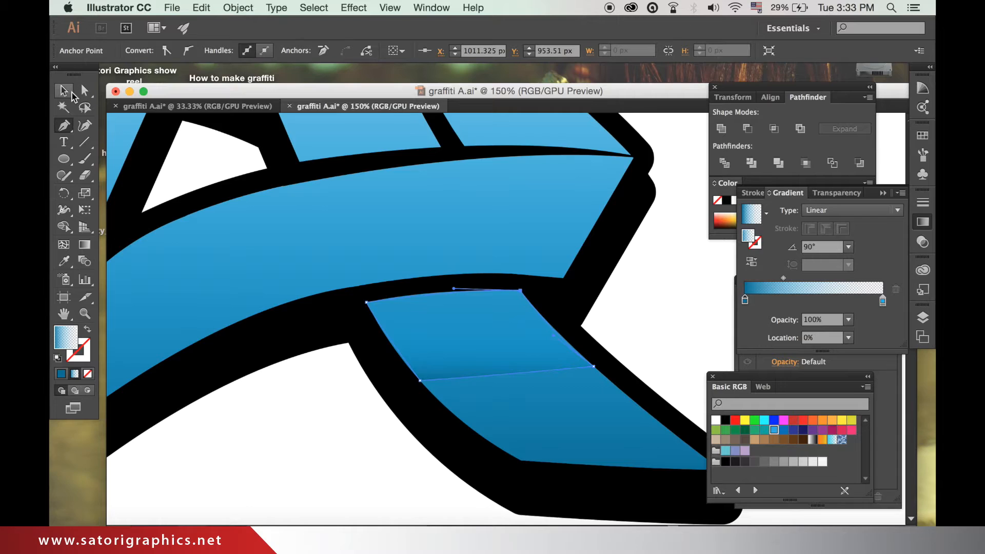
Recolour the new leg shape's starting gradient stop to dark navy with C 81, M 51, Y 0.03 and K 73.
ctrl+click(485, 327)
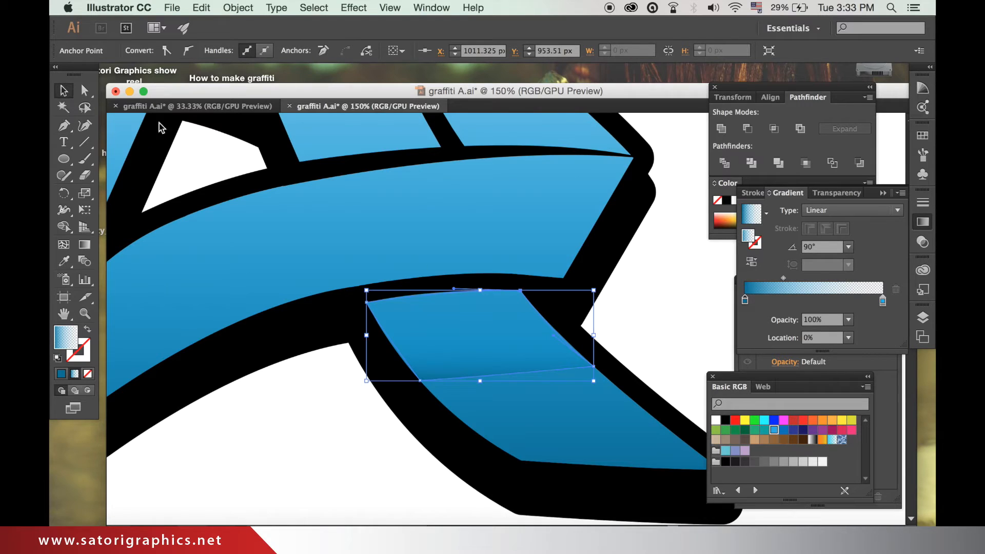
double_click(746, 301)
click(805, 369)
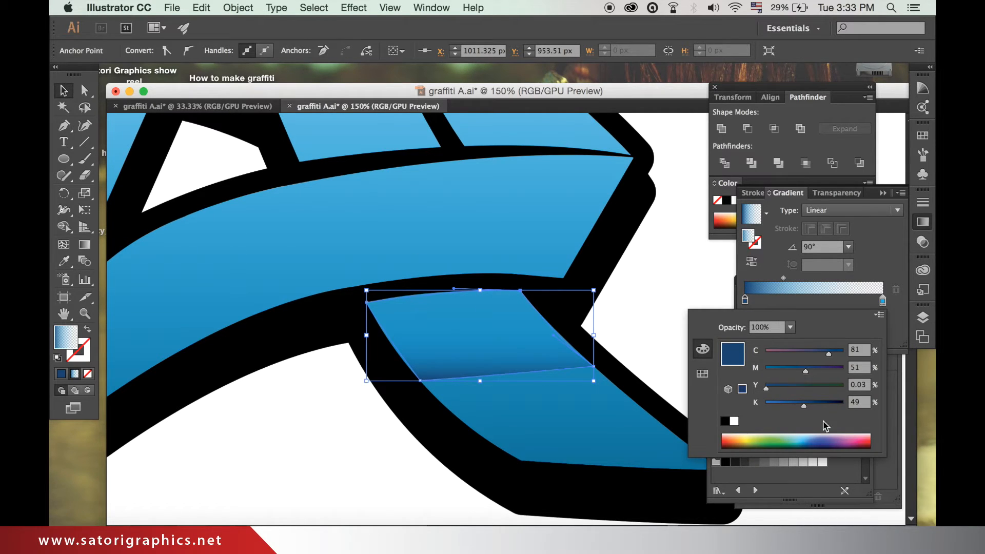
click(823, 403)
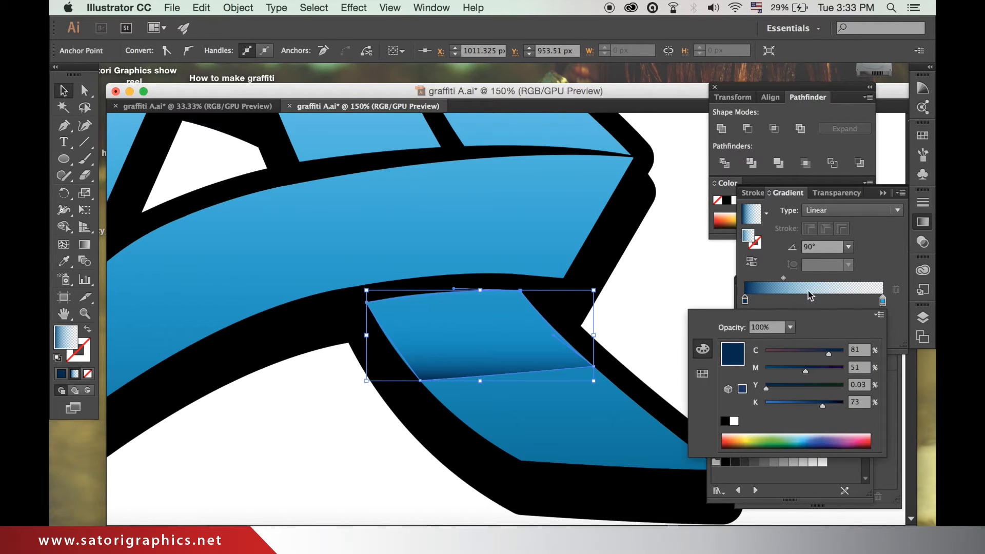
Set the leg shape's linear gradient angle to -90° and move its midpoint to about 73.87%.
click(849, 247)
click(849, 247)
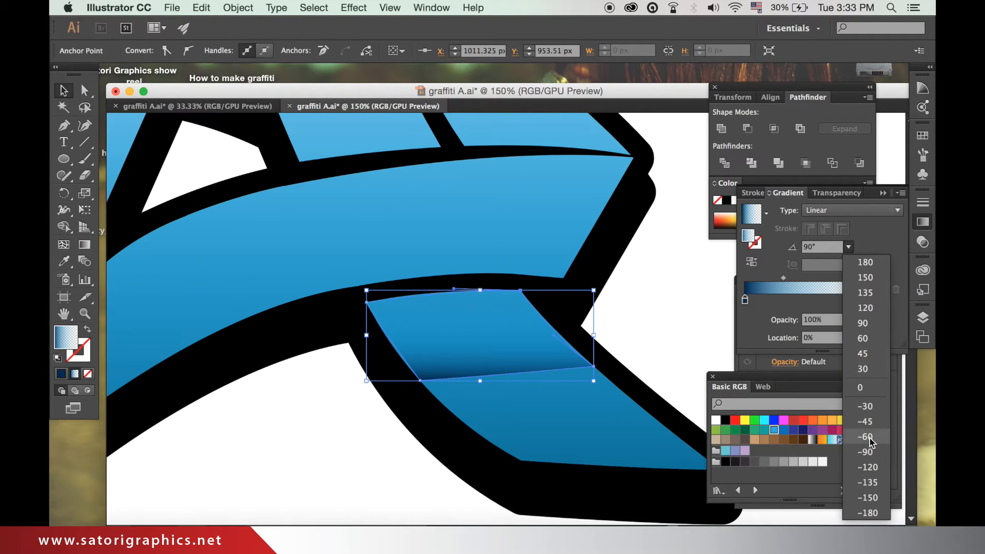
click(871, 454)
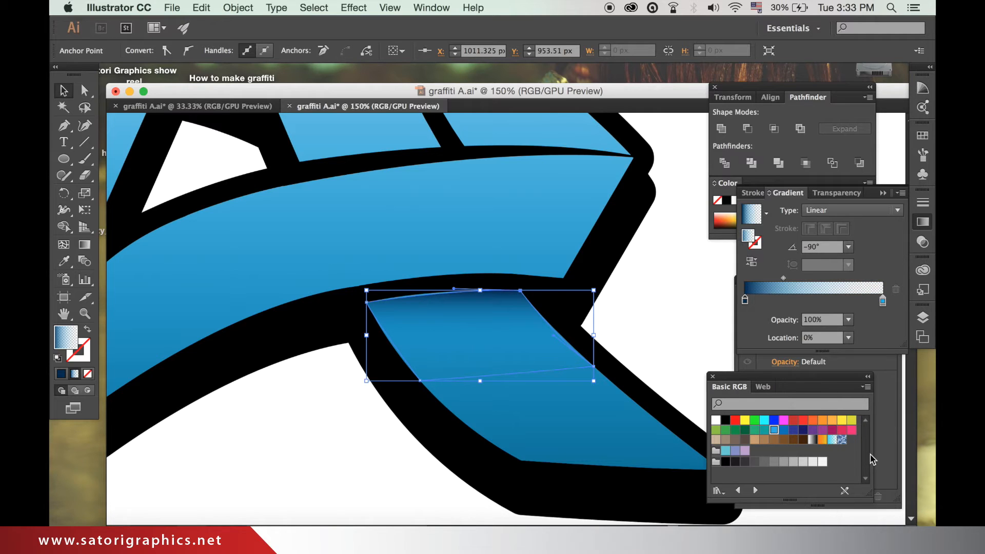
click(784, 278)
drag(784, 279, 847, 285)
click(672, 293)
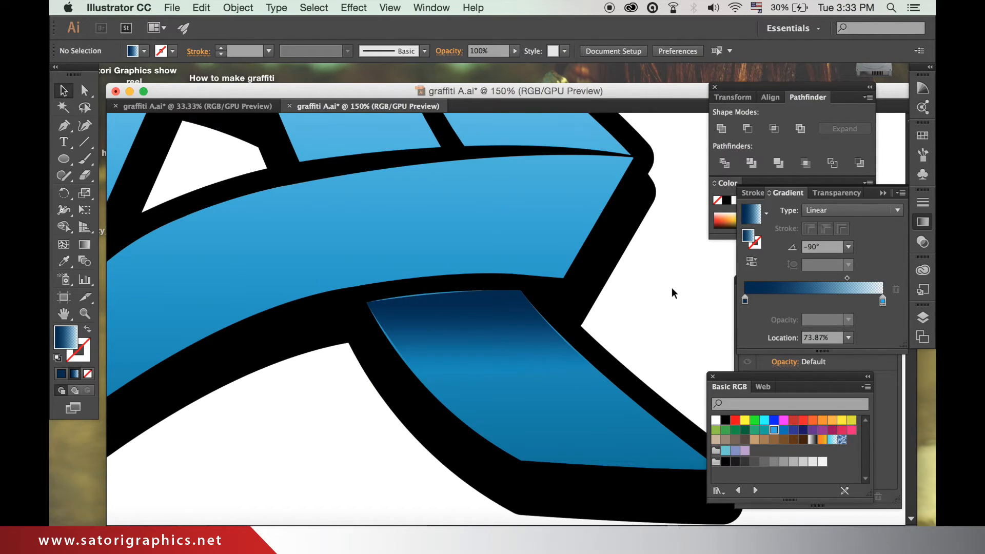
Adjust the curve handle on the dark gradient shape's left edge so it follows the leg's outline.
key(super+equal)
key(a)
click(321, 299)
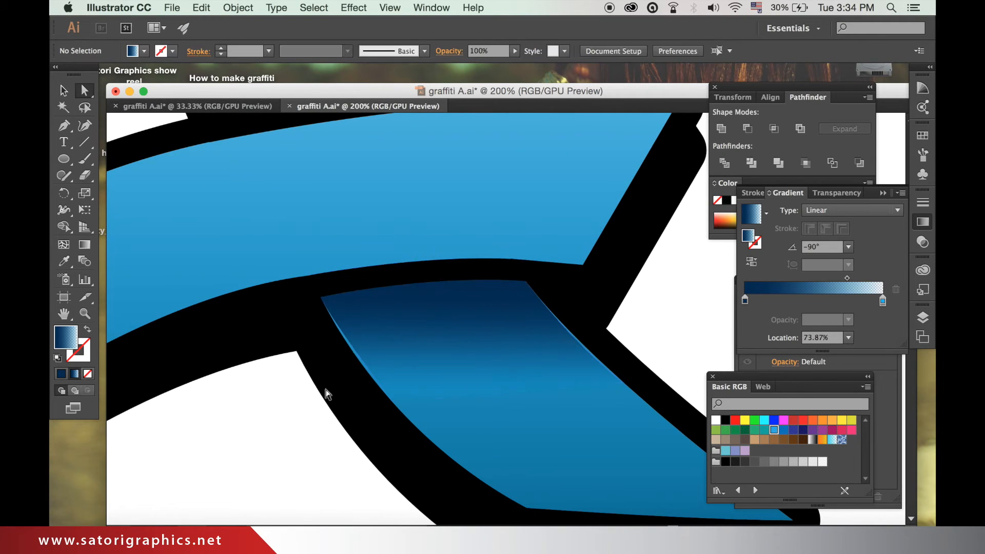
click(322, 298)
drag(333, 329, 337, 345)
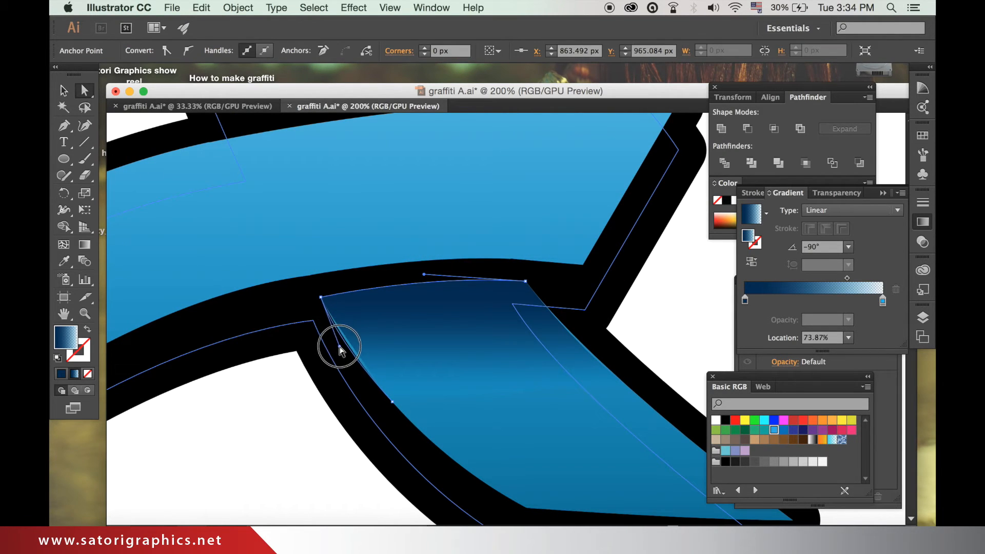
click(266, 411)
Bend the dark gradient shape's right edge outward to meet the leg's black outline.
click(573, 338)
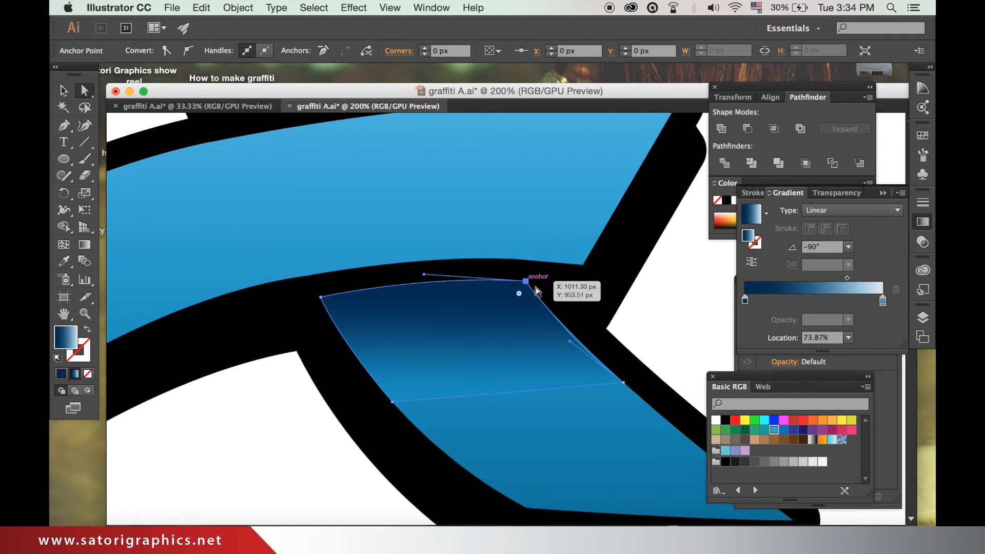
click(309, 449)
click(526, 281)
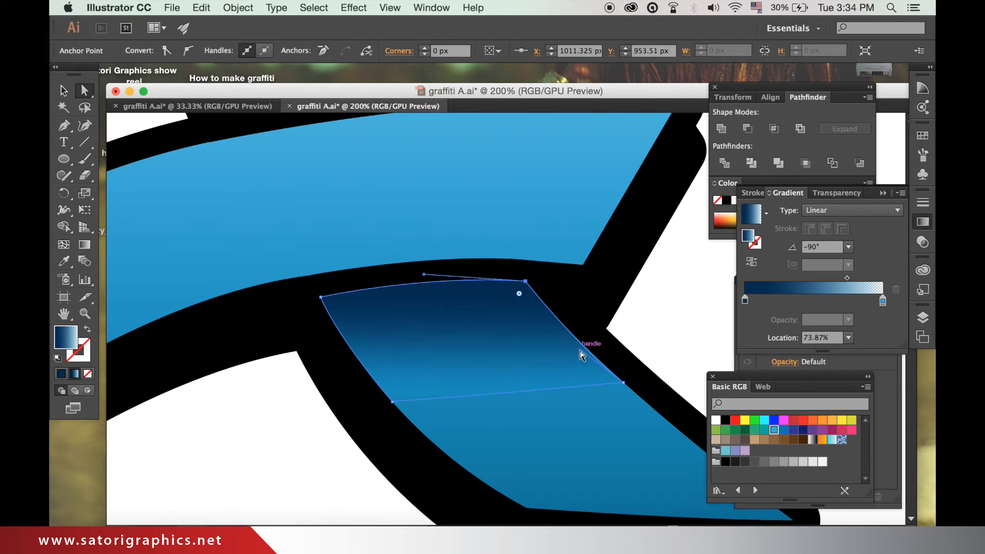
click(198, 474)
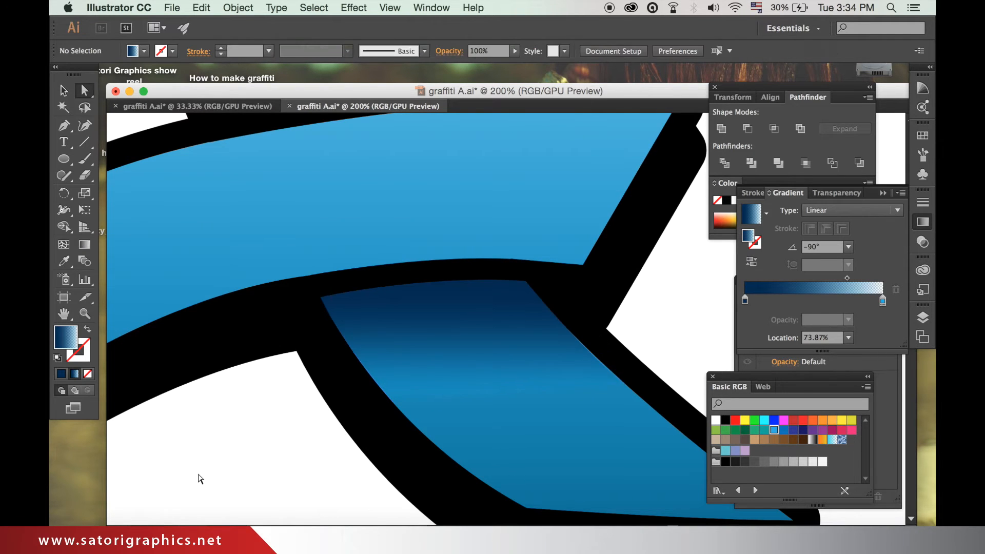
Fine-tune the handle near the dark shape's lower right anchor so its edge matches the outline closely.
key(super+plus)
key(super+plus)
drag(513, 359, 337, 320)
click(368, 201)
drag(488, 347, 499, 354)
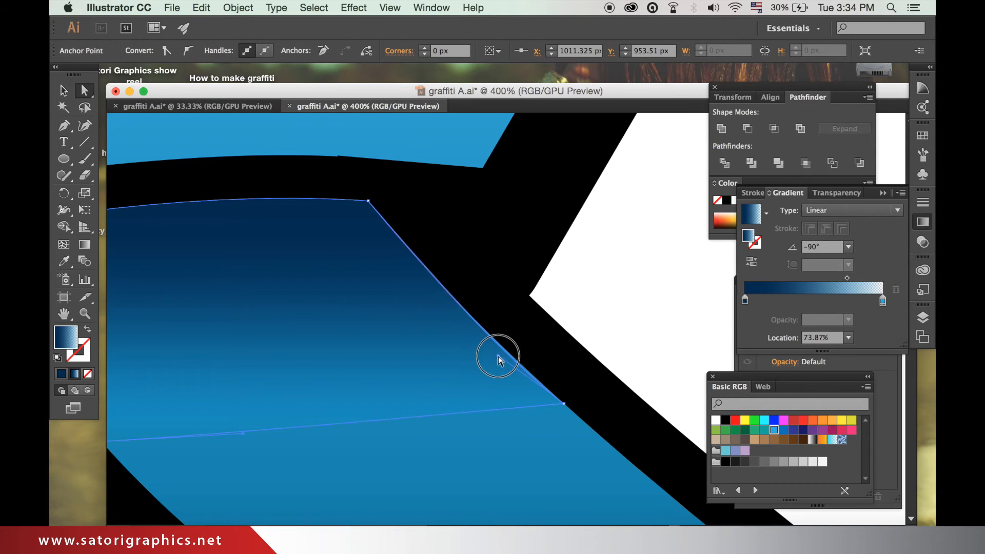
click(676, 307)
click(566, 406)
drag(498, 355, 496, 344)
click(686, 306)
Try to adjust the curve handle on the upper edge of the black band above the leg, and undo that change.
scroll(593, 358, up, 4)
scroll(593, 358, left, 3)
click(504, 293)
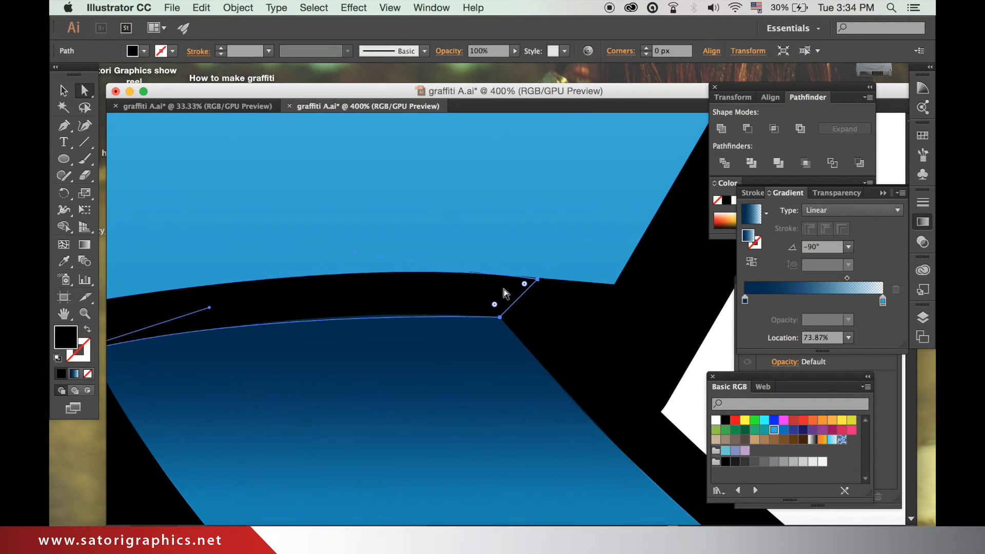
click(542, 285)
click(467, 272)
mouse_move(467, 272)
mouse_down()
mouse_move(475, 283)
mouse_move(459, 272)
mouse_up()
key(super+z)
click(700, 391)
Examine the whole letter with the dark shading on its lower right leg.
key(super+minus)
key(super+minus)
key(super+minus)
key(super+minus)
key(super+minus)
key(super+minus)
key(super+minus)
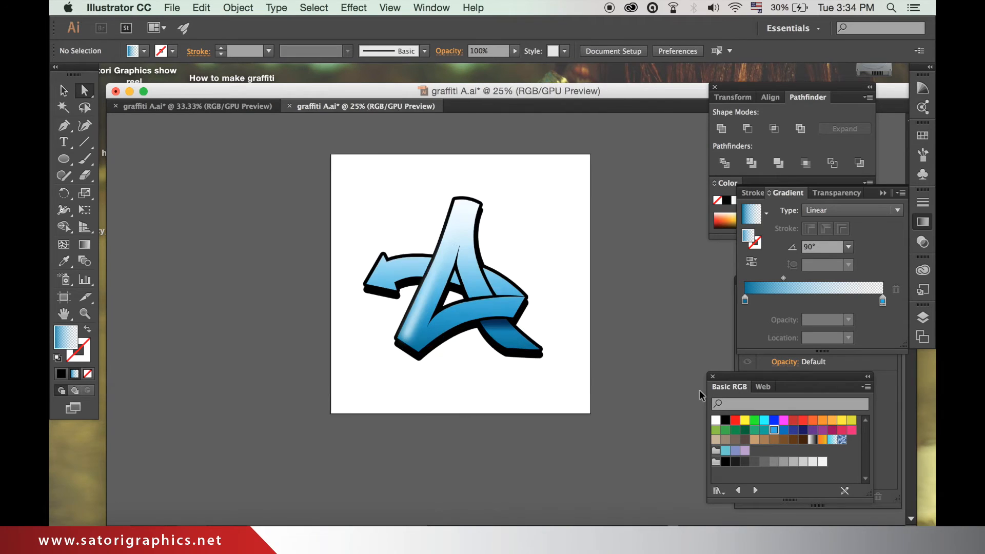
key(super+plus)
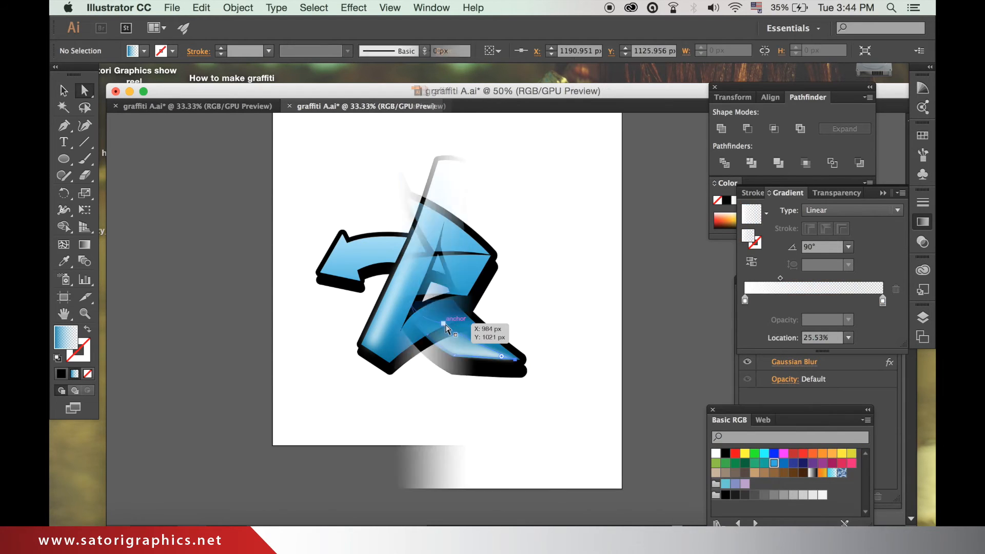
Reshape the white blurred highlight on the lower right leg by shifting its upper curve about 56 px to the right.
drag(452, 329, 467, 328)
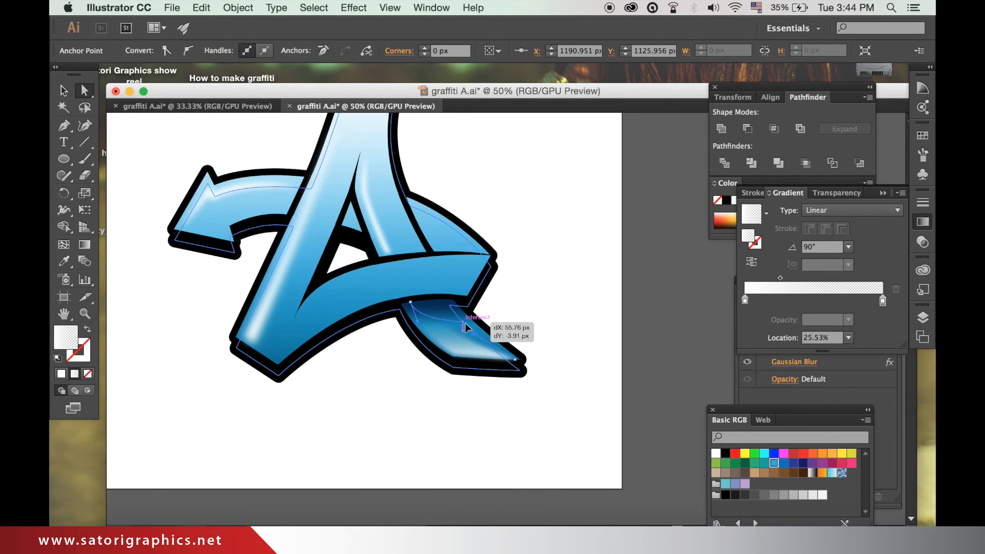
click(555, 327)
key(super+minus)
key(super+minus)
key(super+minus)
key(super+minus)
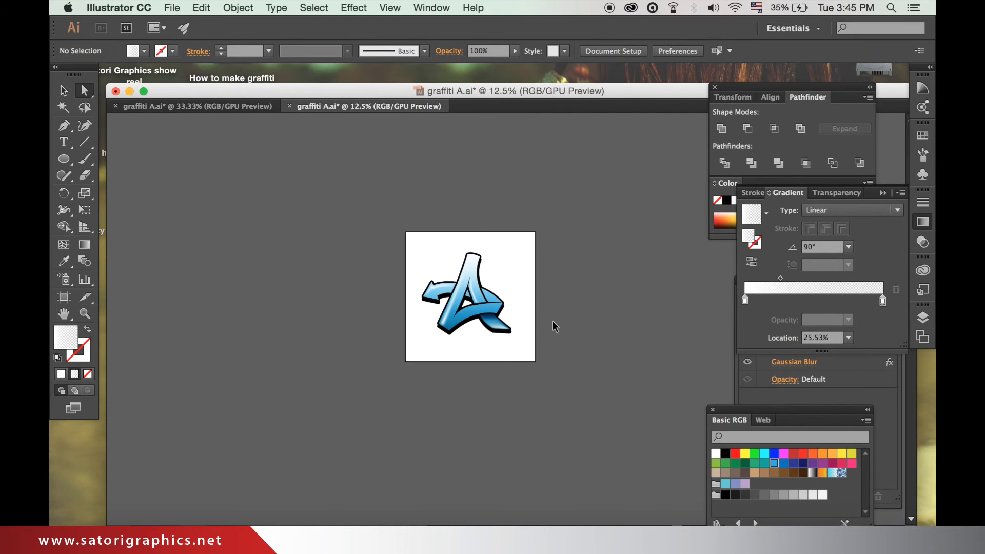
Sample the black fill and 40 pt black stroke from the letter's shadow below the arrow tip with the Eyedropper.
key(super+plus)
key(super+plus)
key(super+plus)
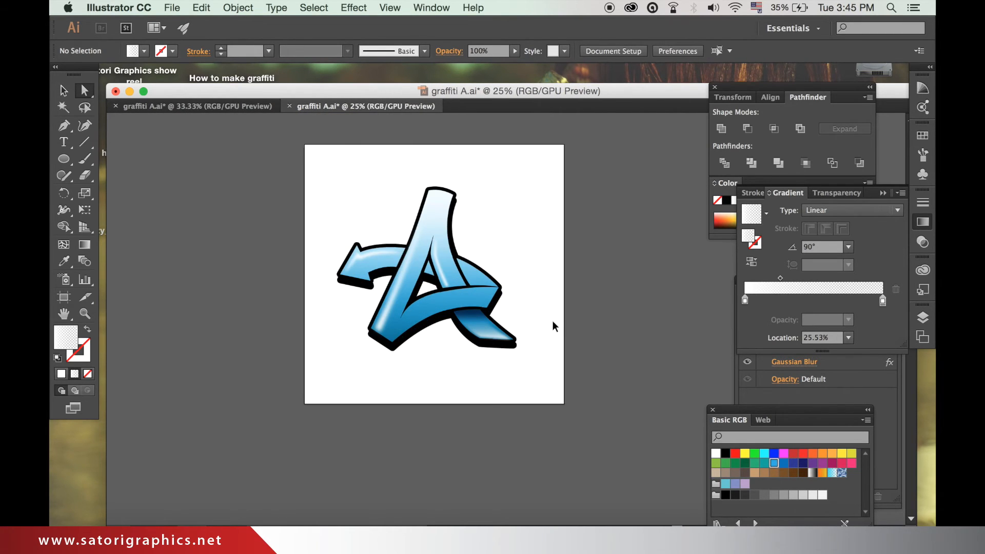
key(super+plus)
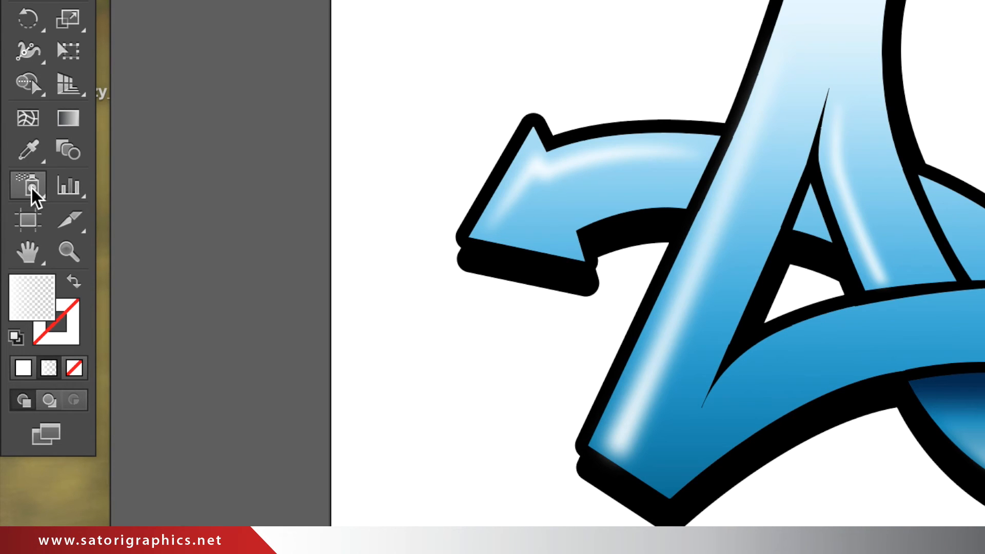
click(30, 154)
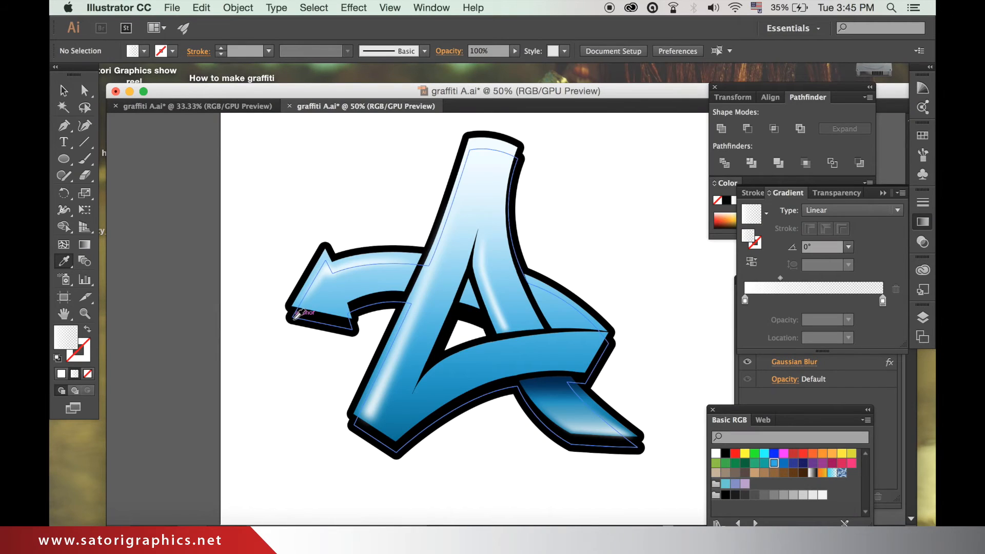
click(296, 317)
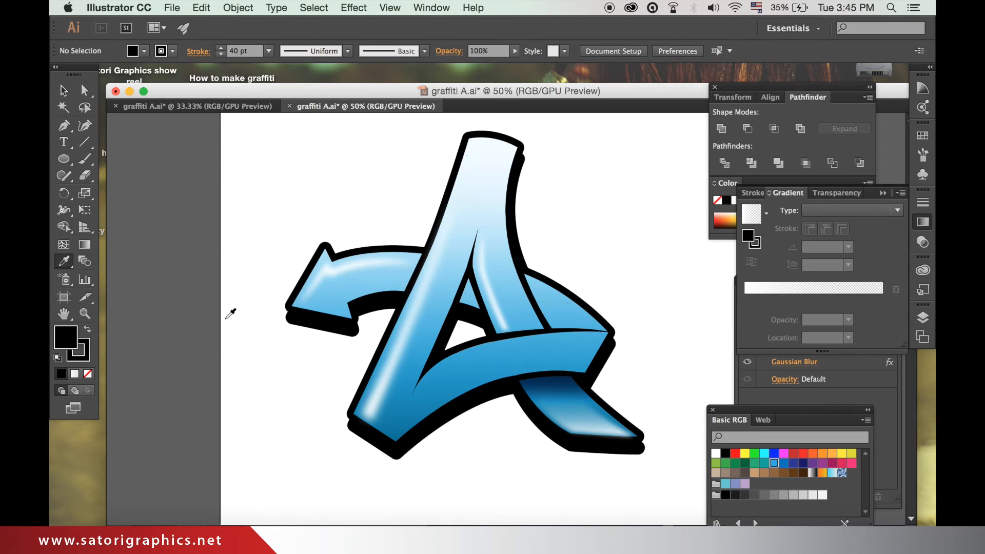
Draw a small black circle with no stroke and place it on the lower edge of the shadow below the arrow tip.
click(64, 159)
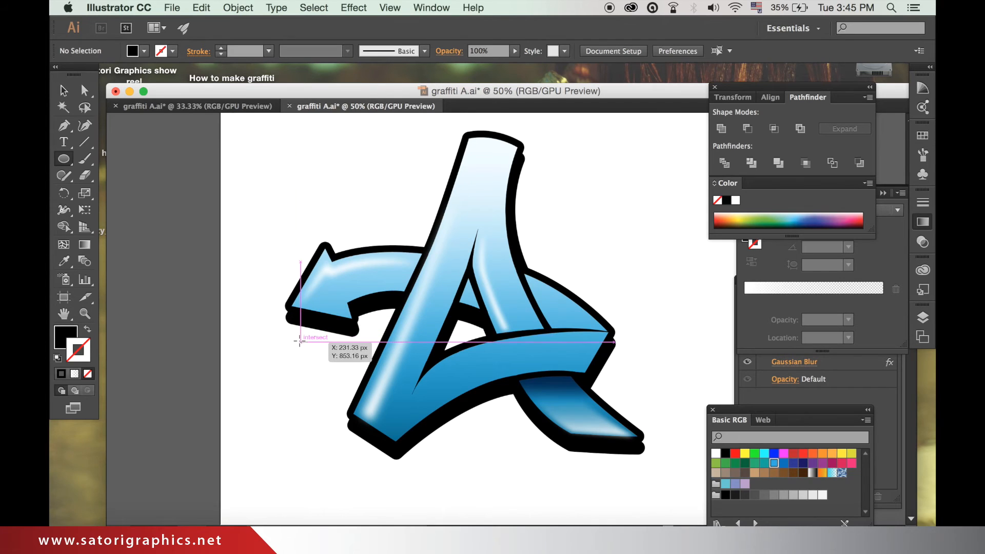
mouse_move(300, 343)
mouse_down()
mouse_move(321, 362)
mouse_move(309, 359)
mouse_up()
key(v)
click(205, 204)
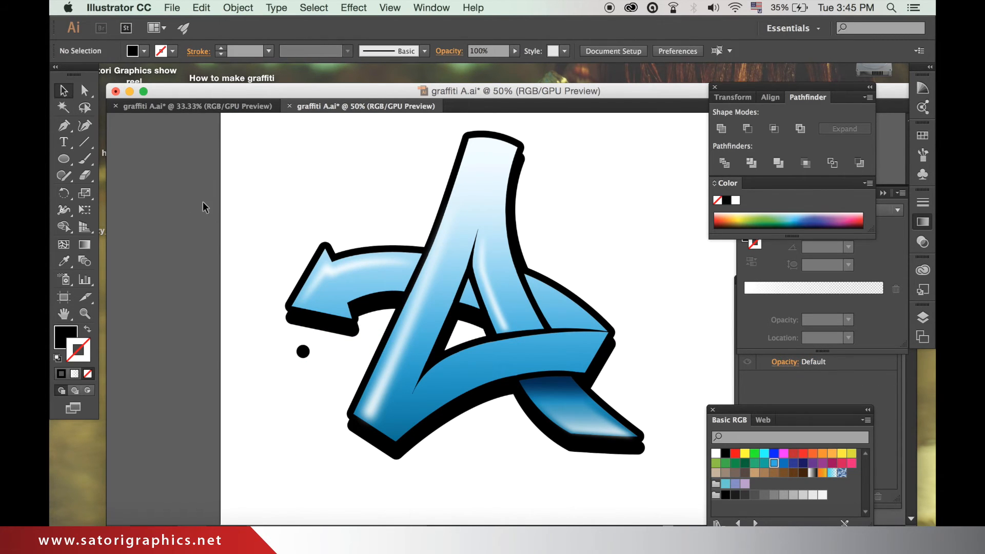
drag(303, 349, 296, 323)
click(261, 348)
Draw a thin, tapered black drip with a rounded lower end hanging from the small circle below the arrow tip, using the Pen tool.
key(super+equal)
key(super+equal)
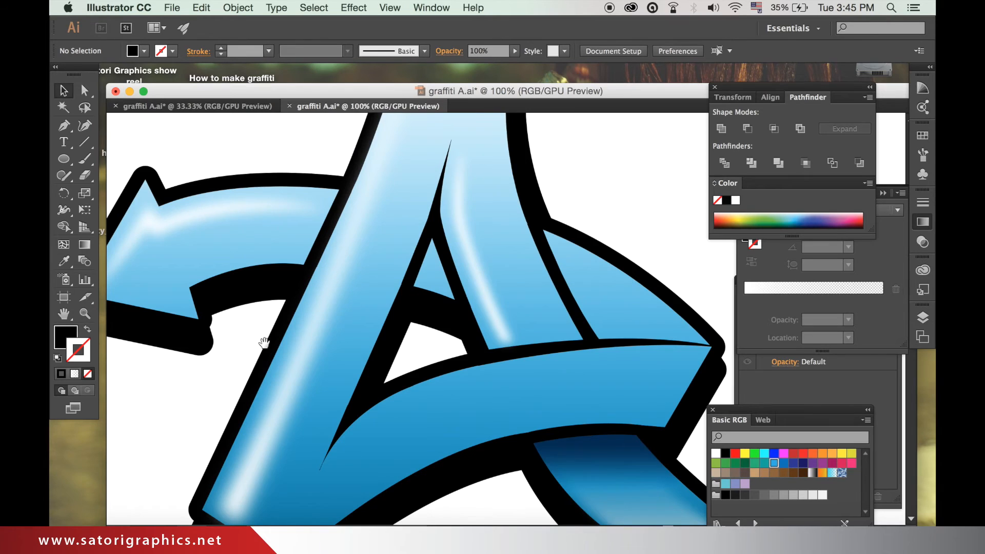
drag(263, 344, 488, 301)
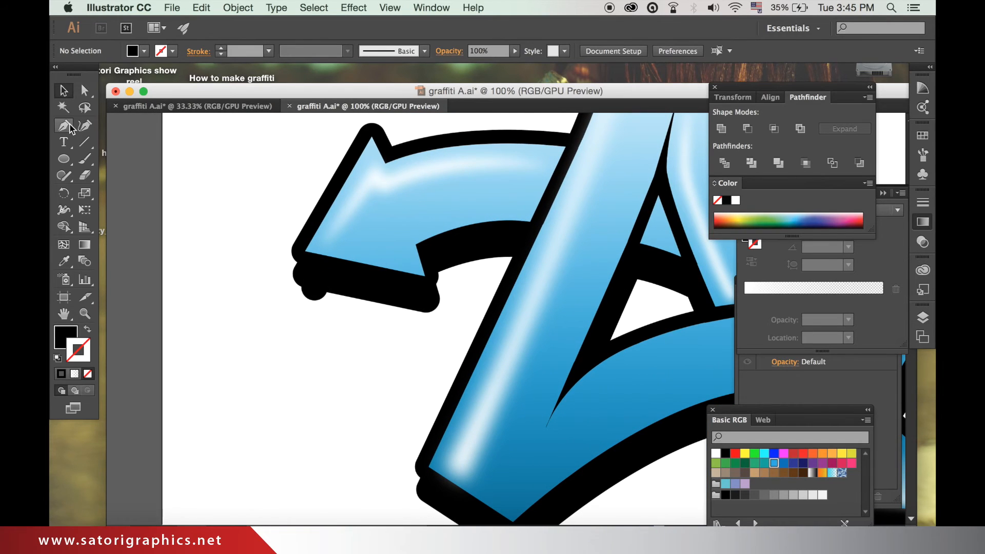
click(70, 126)
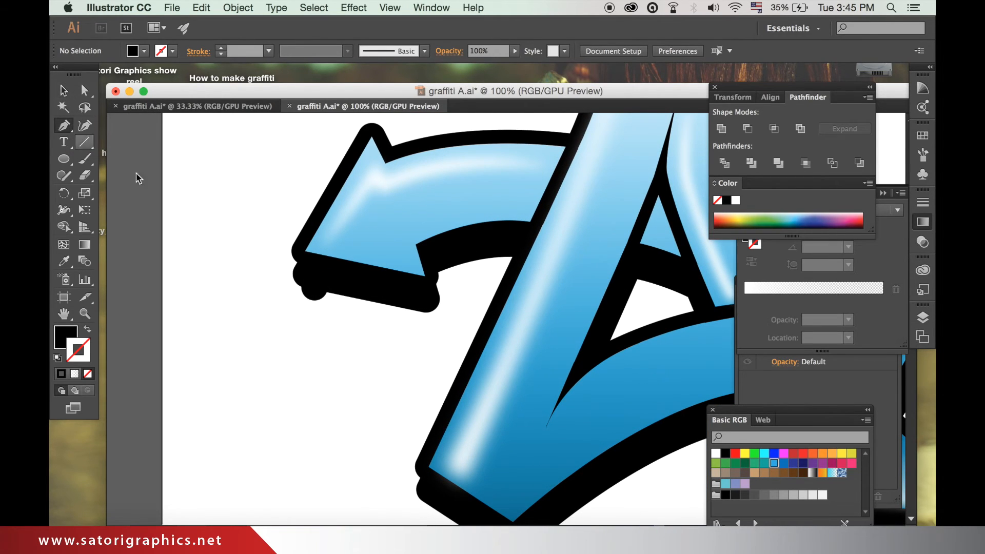
click(306, 297)
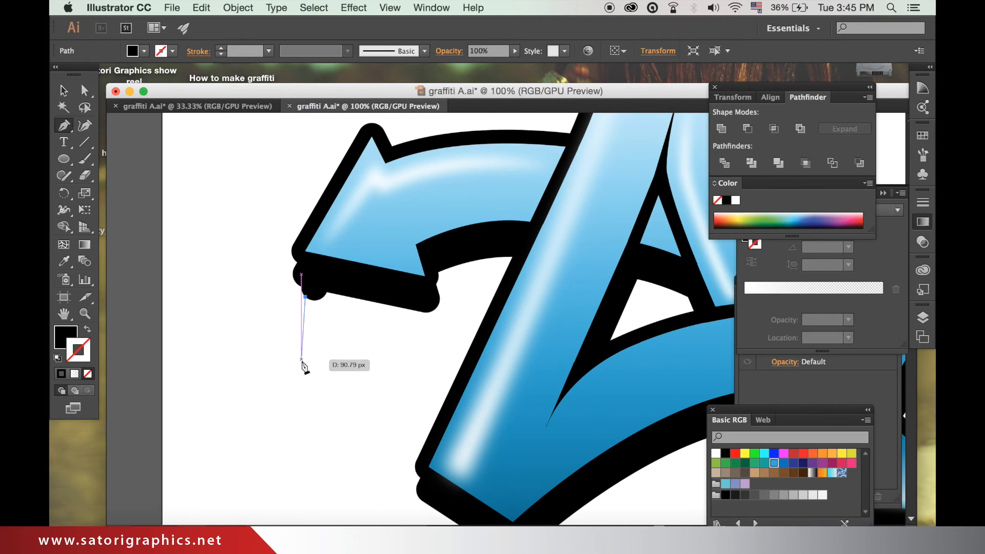
drag(306, 367, 318, 348)
click(315, 374)
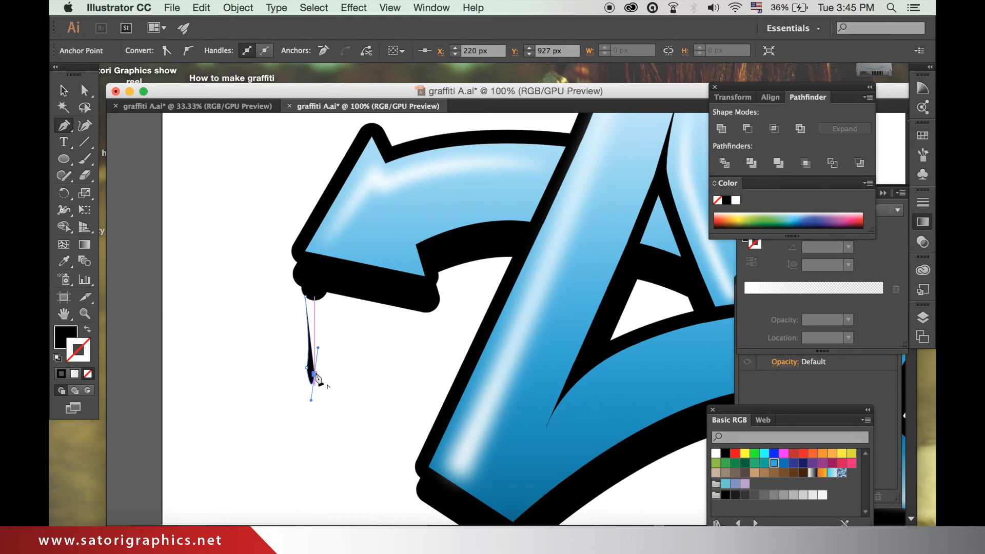
click(315, 299)
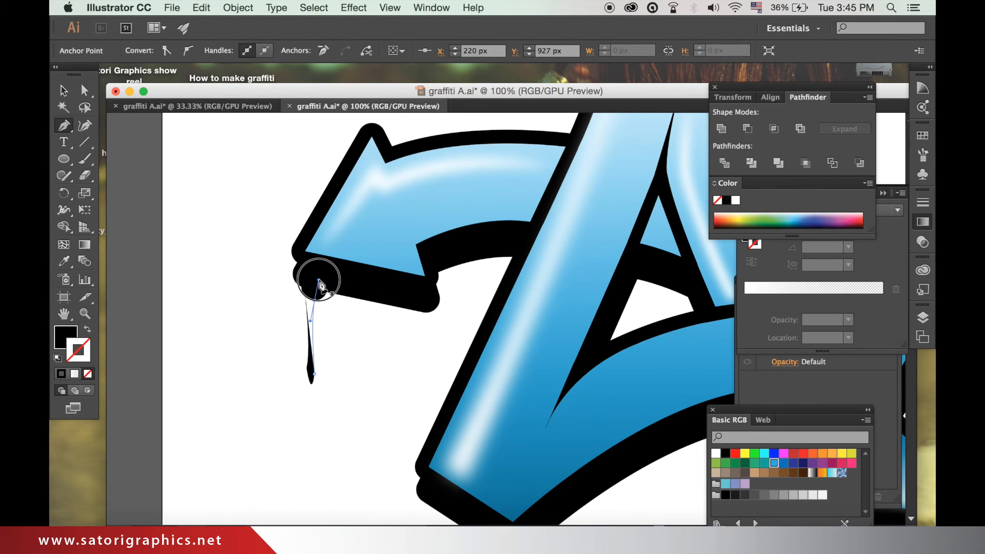
click(306, 296)
click(64, 90)
click(238, 246)
Examine the drip below the arrow tip in relation to the whole letter.
key(super+minus)
key(super+minus)
key(super+minus)
key(super+minus)
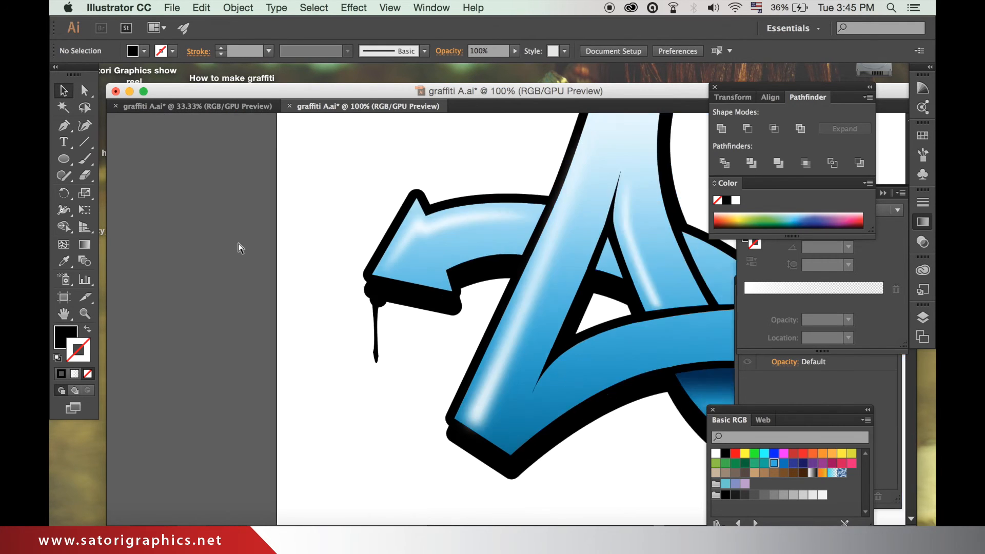
key(super+equal)
key(super+equal)
key(super+equal)
key(super+equal)
key(super+equal)
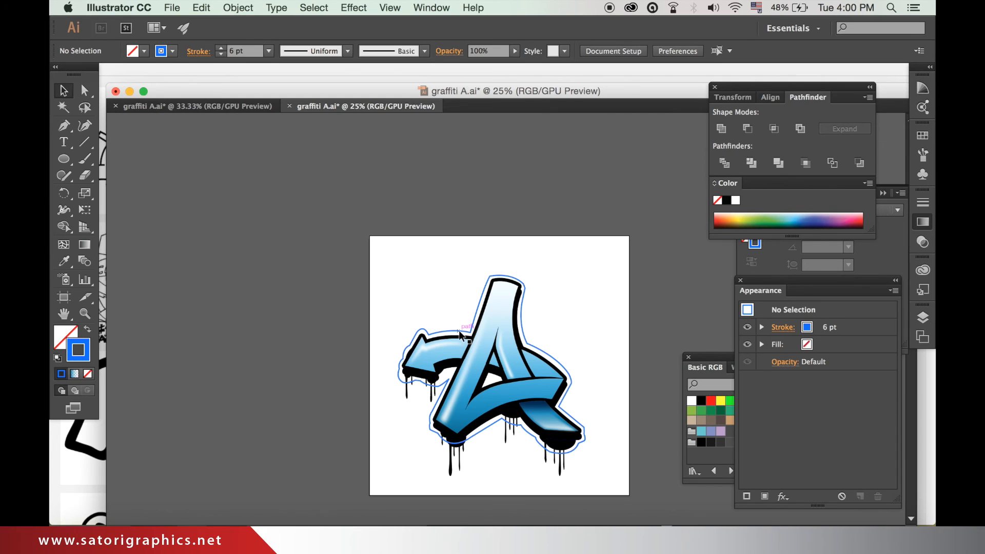
Swap the 6 pt blue stroke of the outline around the letter to its fill and send the shape to the back.
click(461, 335)
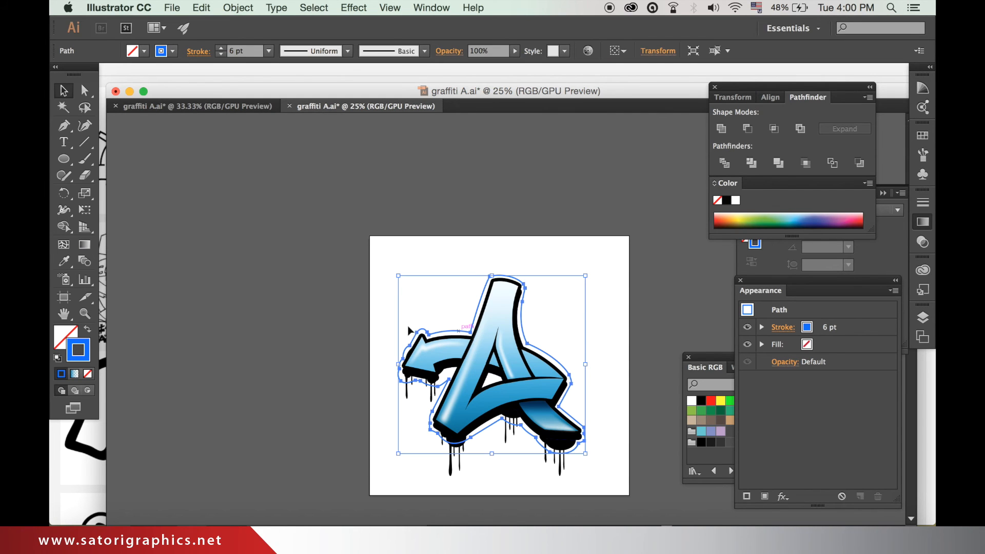
click(89, 333)
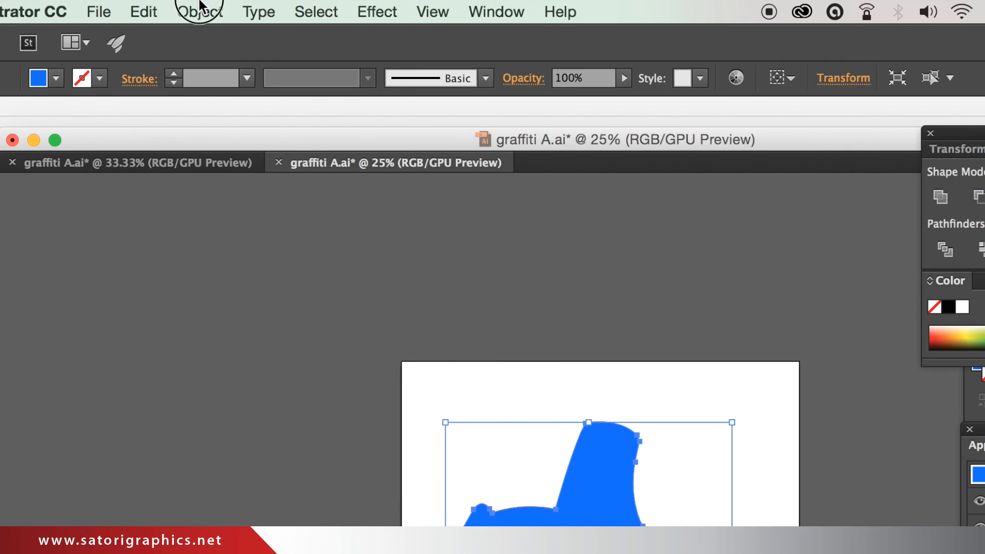
click(237, 8)
mouse_move(216, 59)
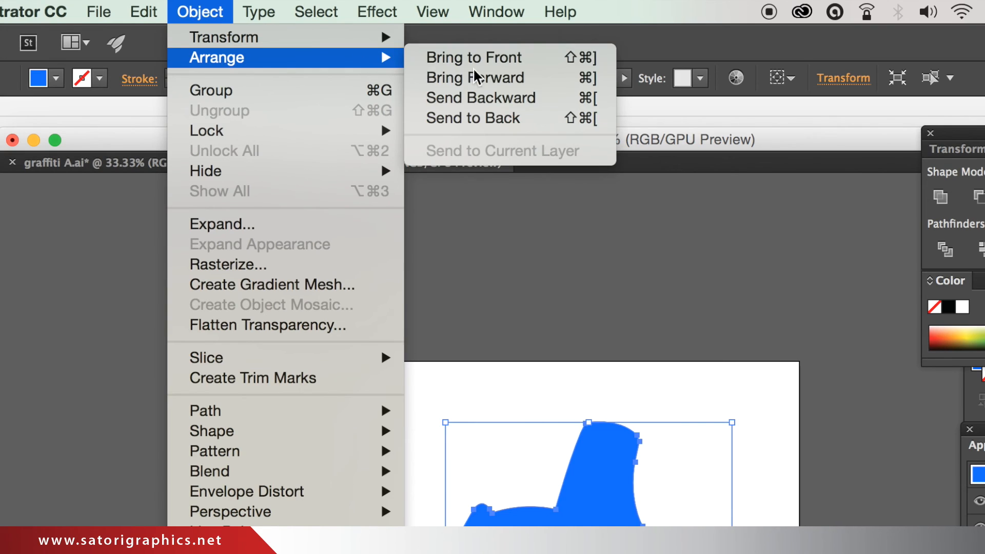
click(497, 118)
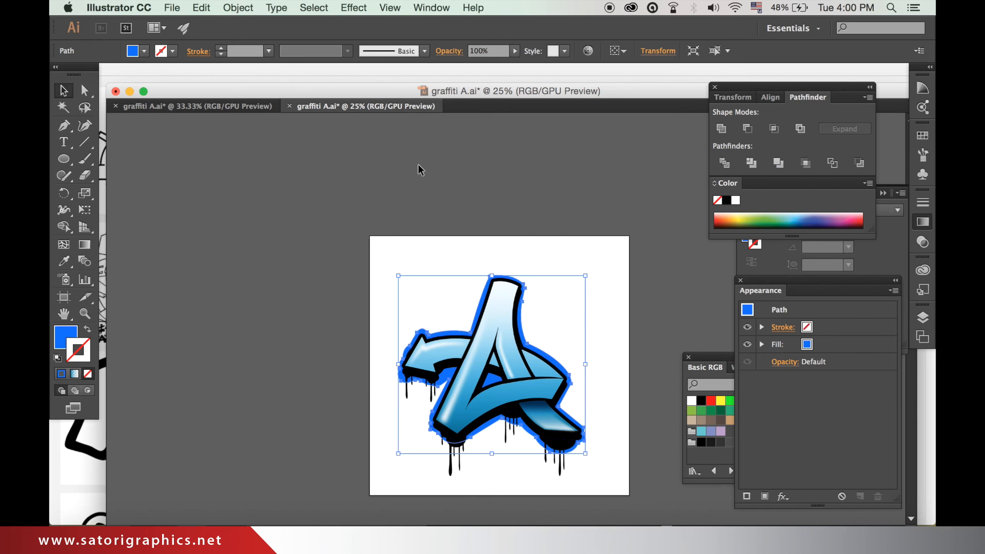
click(419, 169)
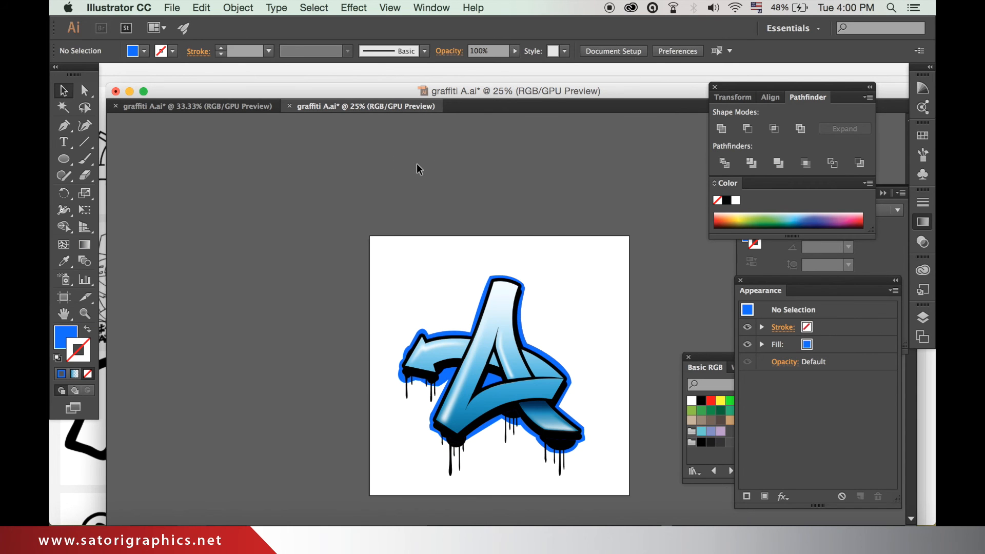
Change the fill of the blue backing shape behind the letter to light blue C5DFFF.
key(super+equal)
key(super+equal)
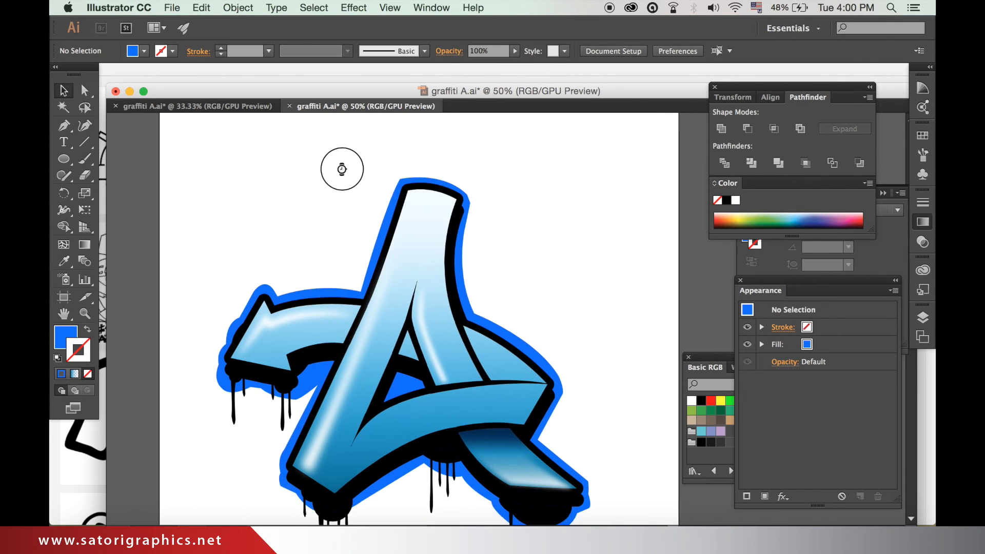
click(366, 208)
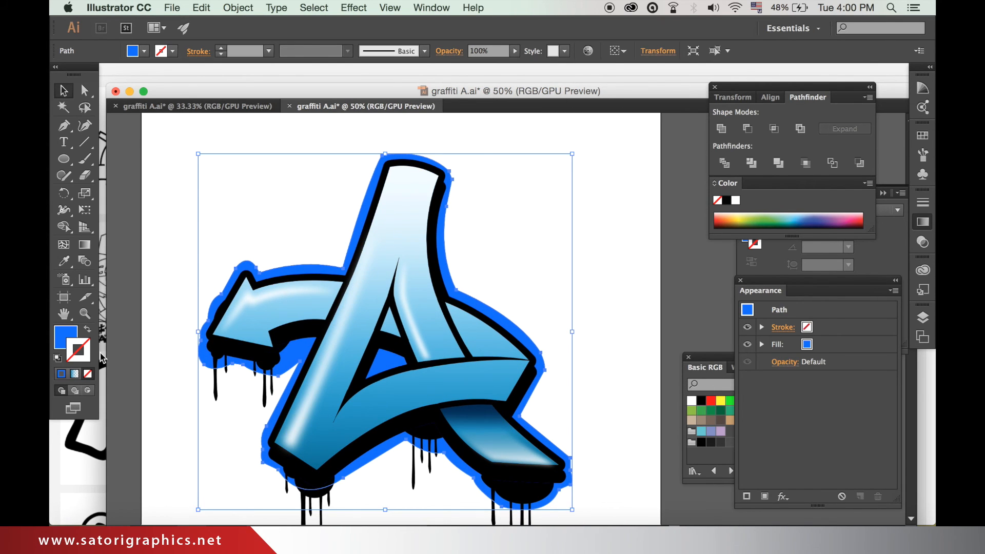
double_click(62, 341)
click(551, 264)
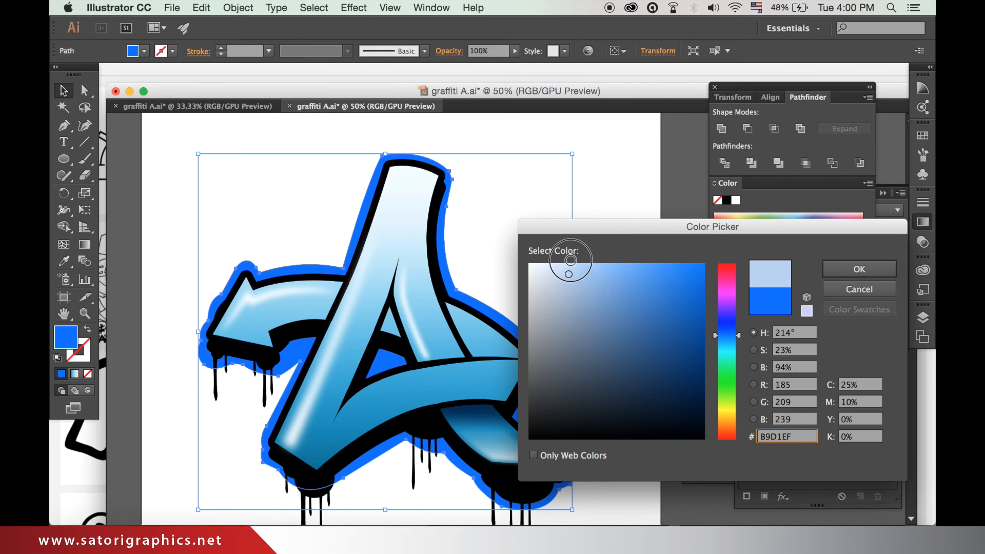
click(872, 269)
click(721, 270)
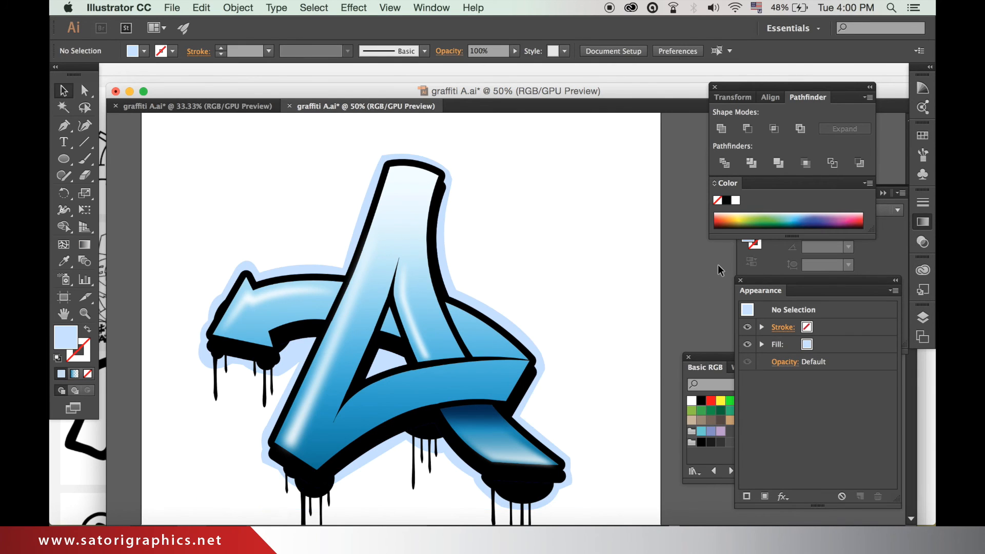
Change the backing shape's fill to a slightly darker, more saturated light blue.
key(super+minus)
key(super+minus)
key(super+equal)
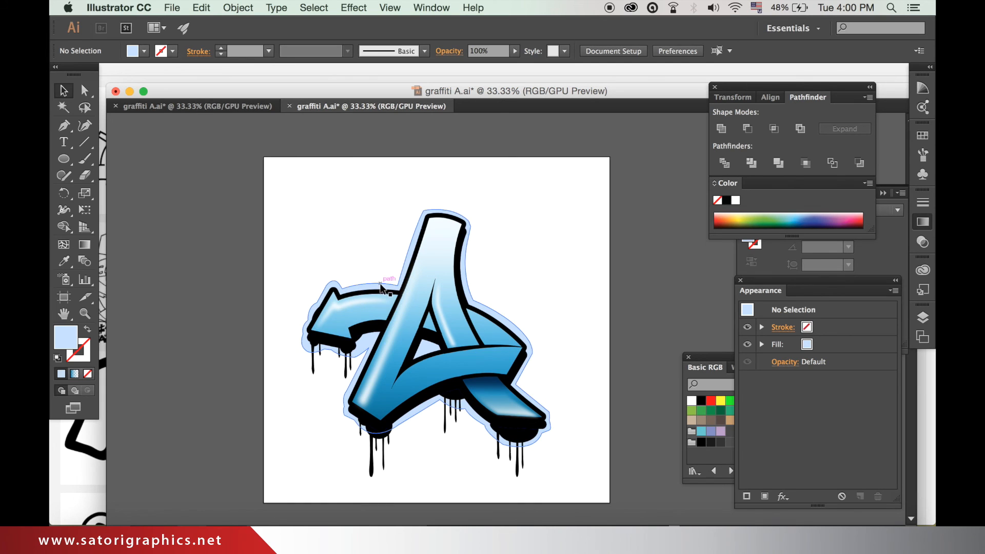
click(375, 288)
double_click(66, 337)
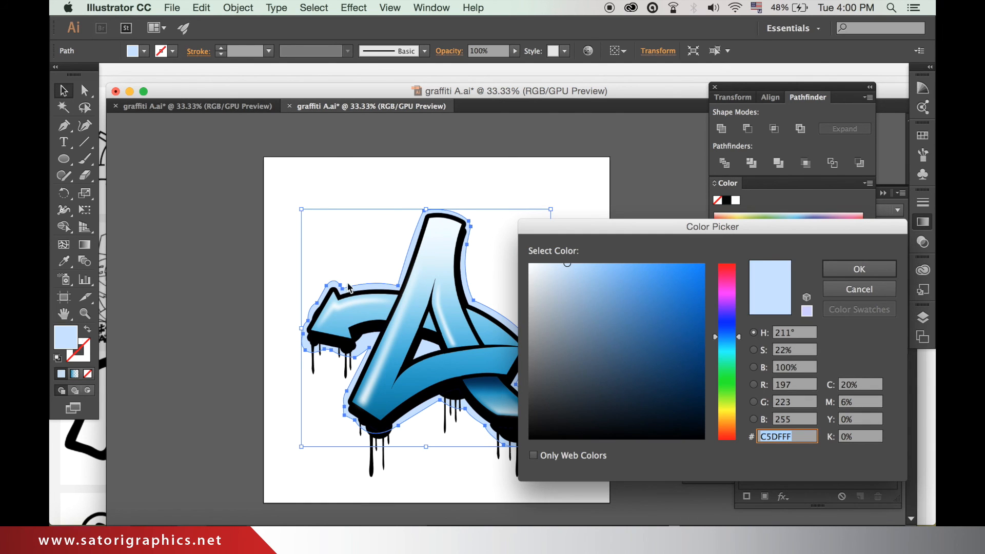
click(580, 273)
click(844, 270)
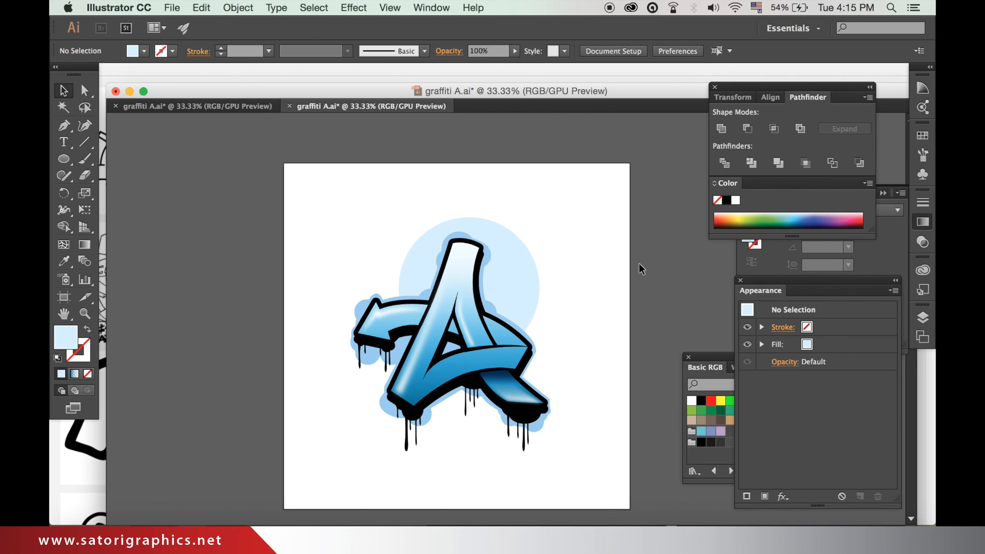
click(532, 280)
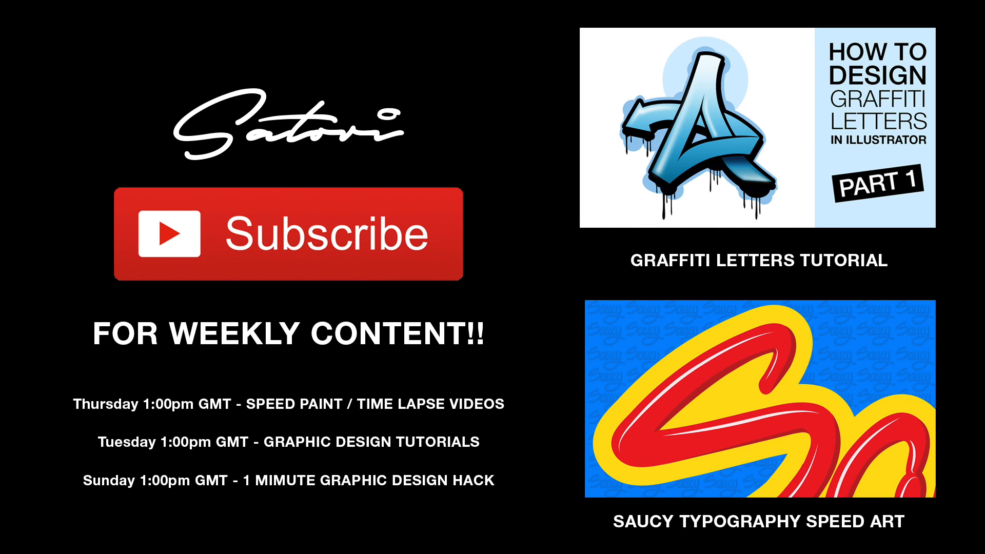